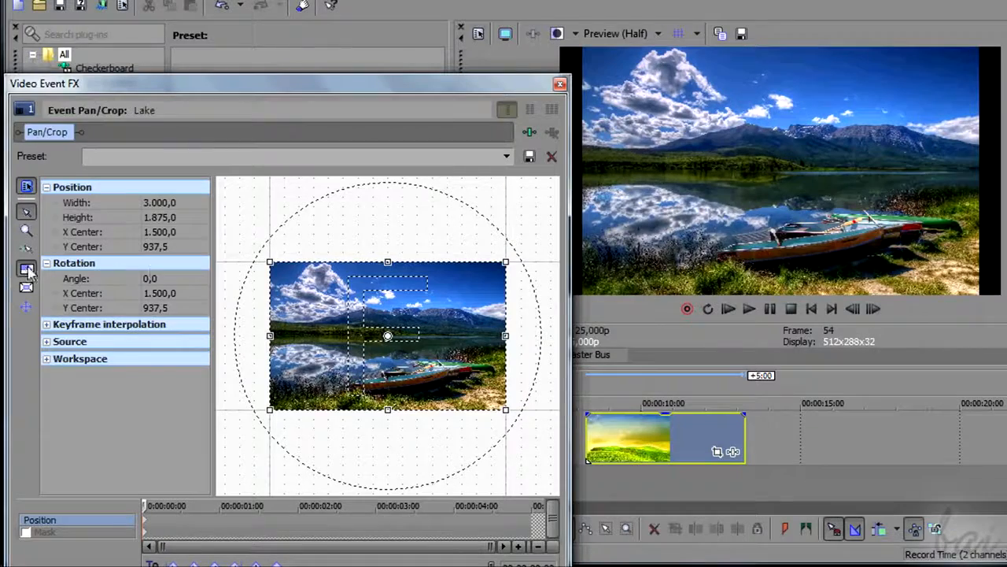
Adjust the Lake clip's Pan/Crop frame, resize track 1's Track Motion frame to about 2151 × 1090, and close Track Motion
drag(390, 262, 388, 273)
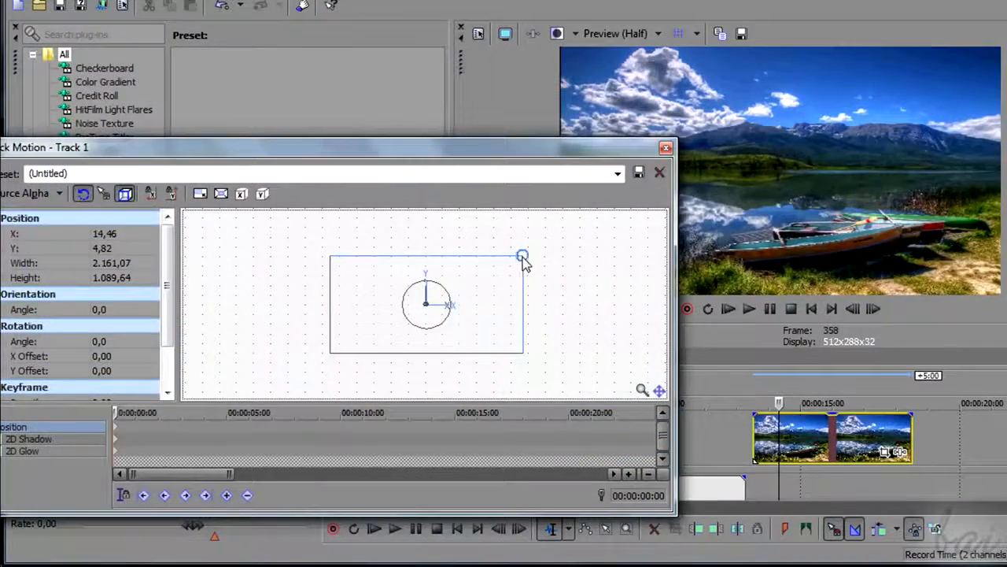
drag(523, 262, 521, 256)
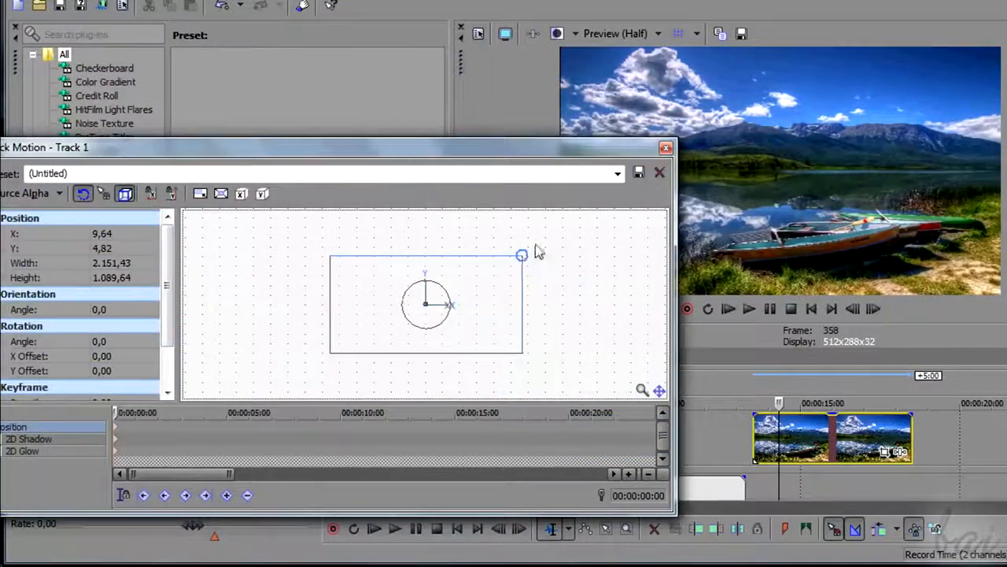
click(665, 149)
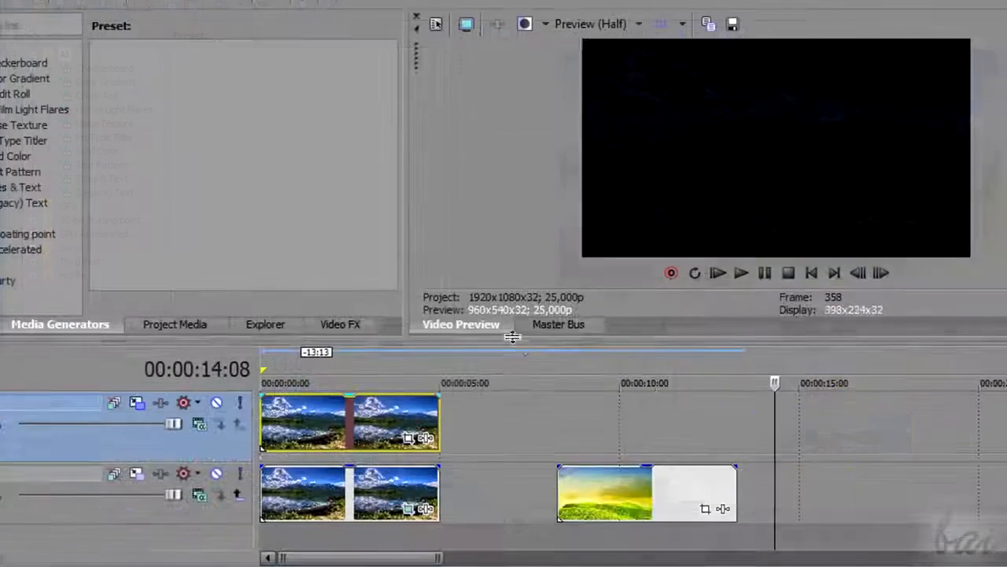
Mute and unmute the upper and lower video tracks in turn at 00:00:00:14
click(280, 370)
click(217, 398)
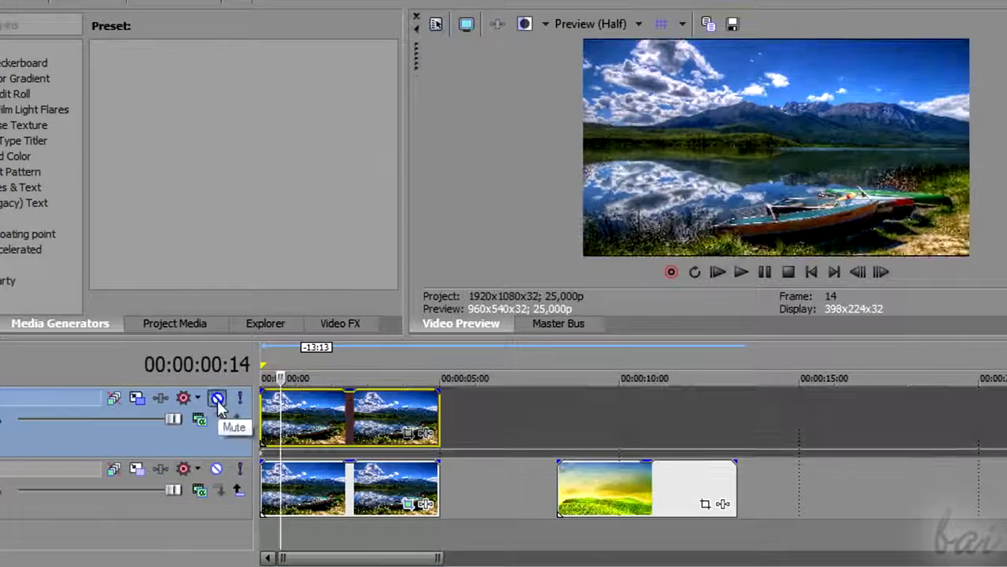
click(217, 399)
click(219, 471)
click(219, 472)
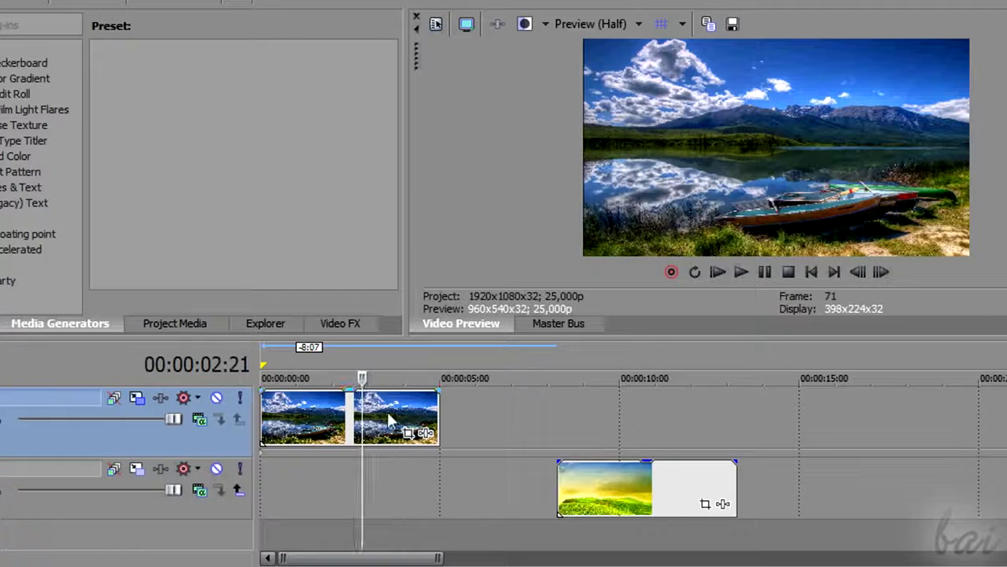
Move the meadow clip up onto the lake clip's track and preview both clips
click(596, 472)
drag(637, 480, 638, 423)
click(356, 376)
click(627, 376)
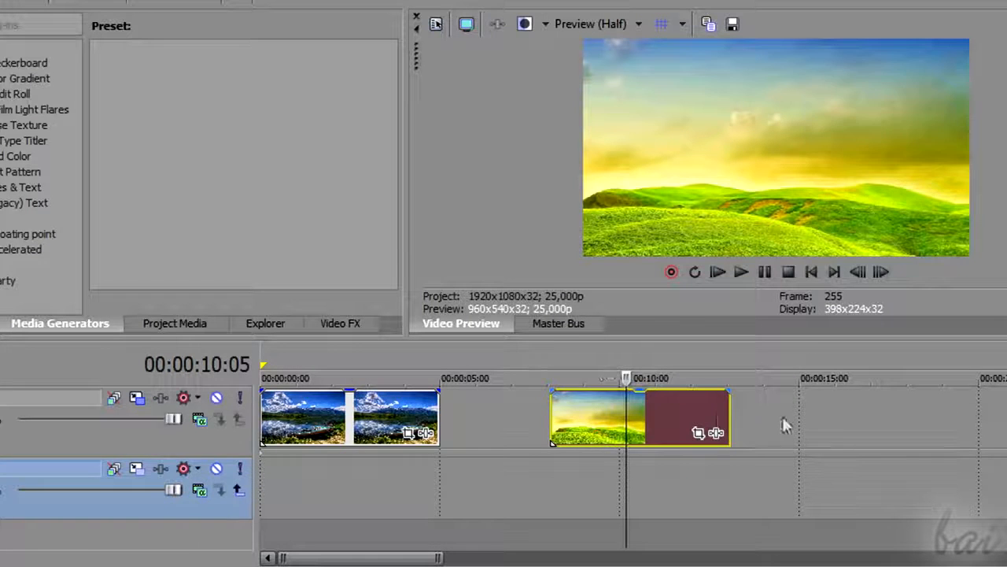
Insert a video track, place the meadow clip above the lake clip so it overlaps its end, and preview the overlap
right_click(810, 421)
click(894, 228)
drag(582, 482, 448, 415)
click(333, 368)
click(446, 358)
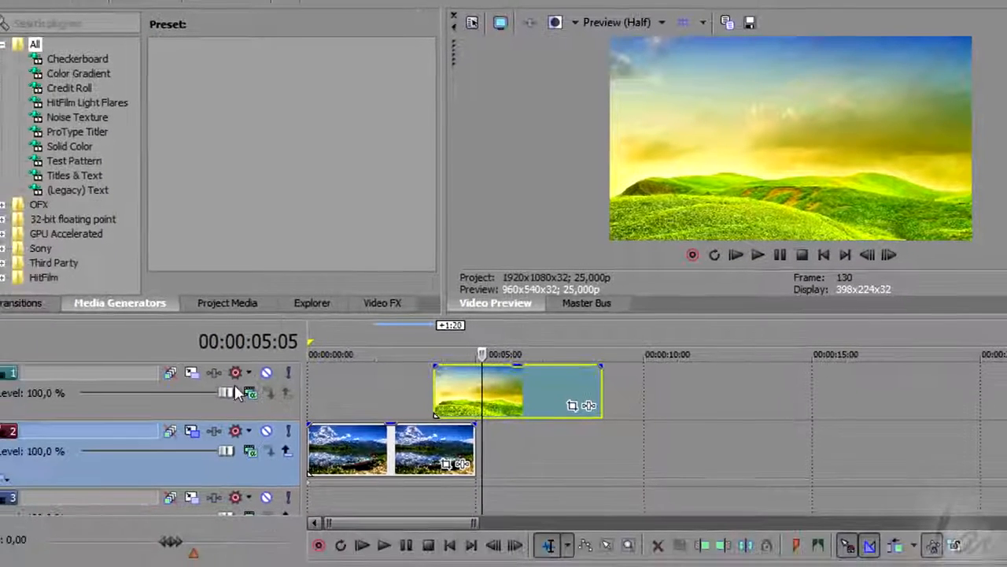
Open Track Motion for track 1 and shrink its frame from the upper-right corner
click(168, 383)
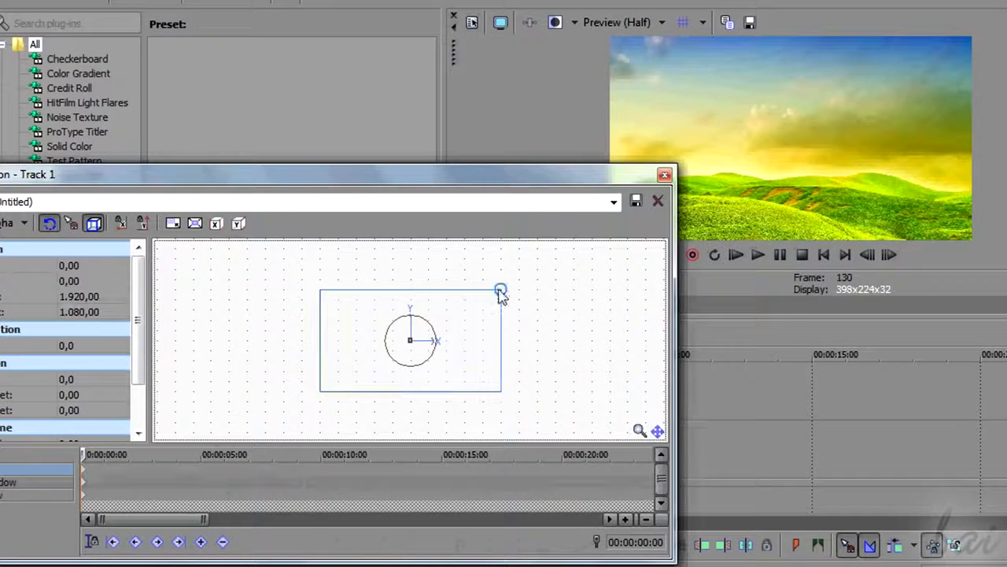
drag(500, 294, 475, 328)
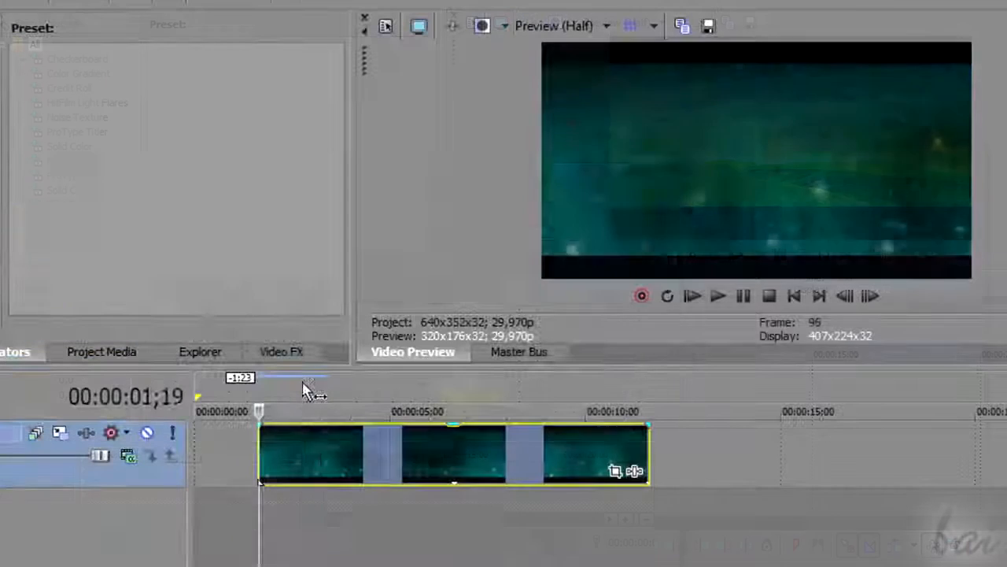
Mark a loop region over the teal underwater clip and move the meadow clip to about 00:00:30 on the timeline
drag(303, 385, 506, 388)
drag(463, 466, 678, 441)
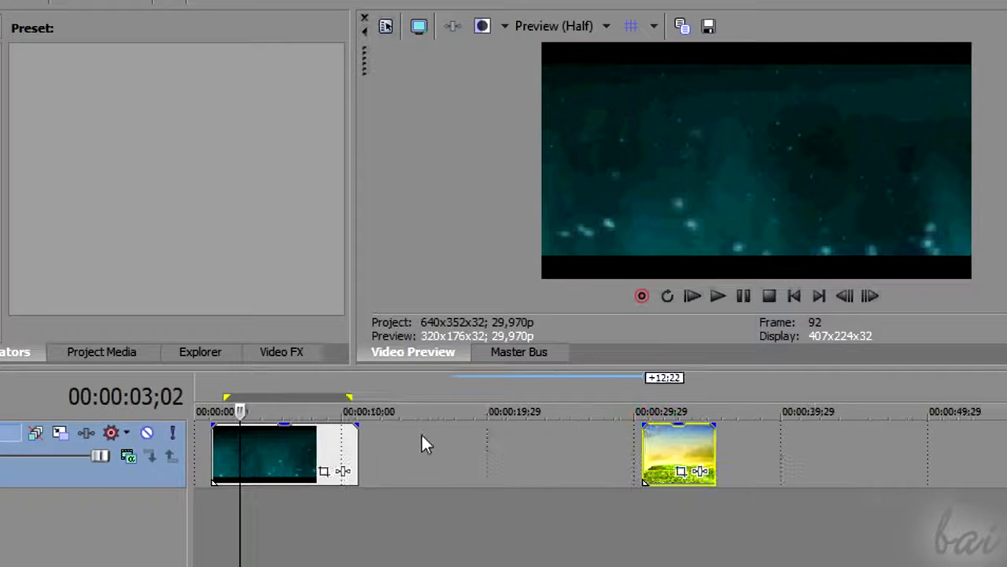
Insert a new video track above the existing one and move the teal underwater clip onto it
right_click(422, 444)
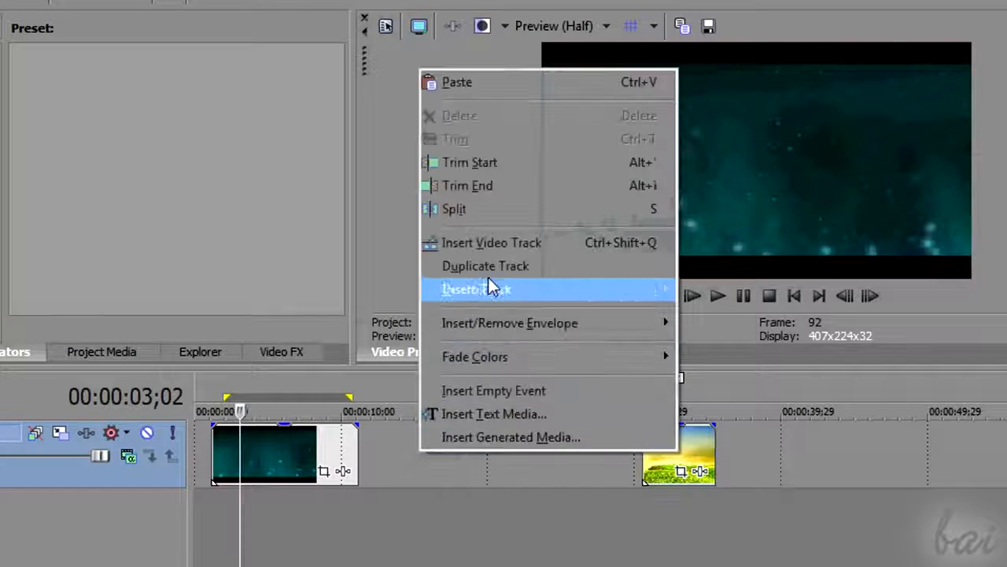
click(492, 244)
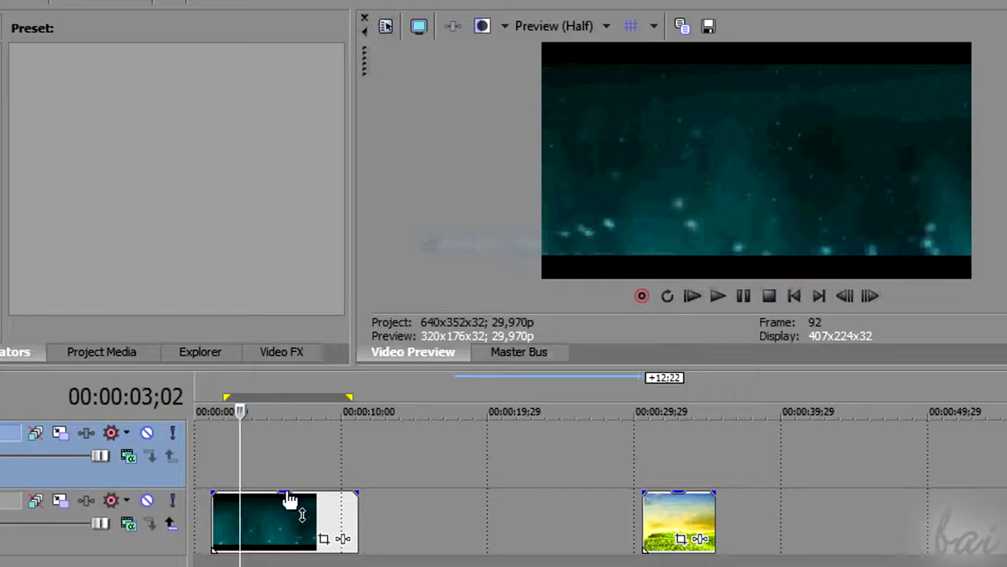
drag(277, 520, 283, 461)
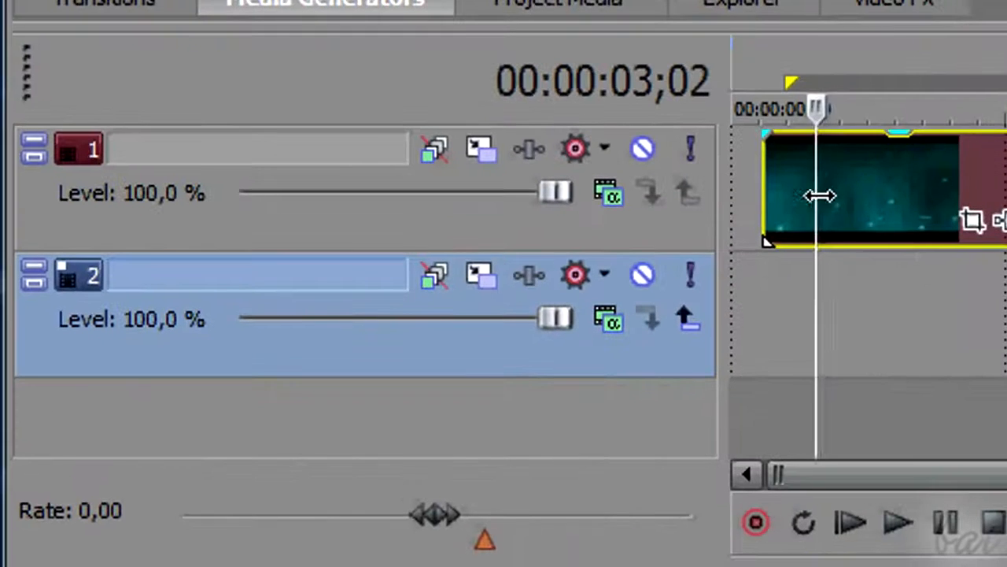
Open the Track Motion settings for track 1
scroll(889, 243, up, 5)
scroll(922, 252, down, 1)
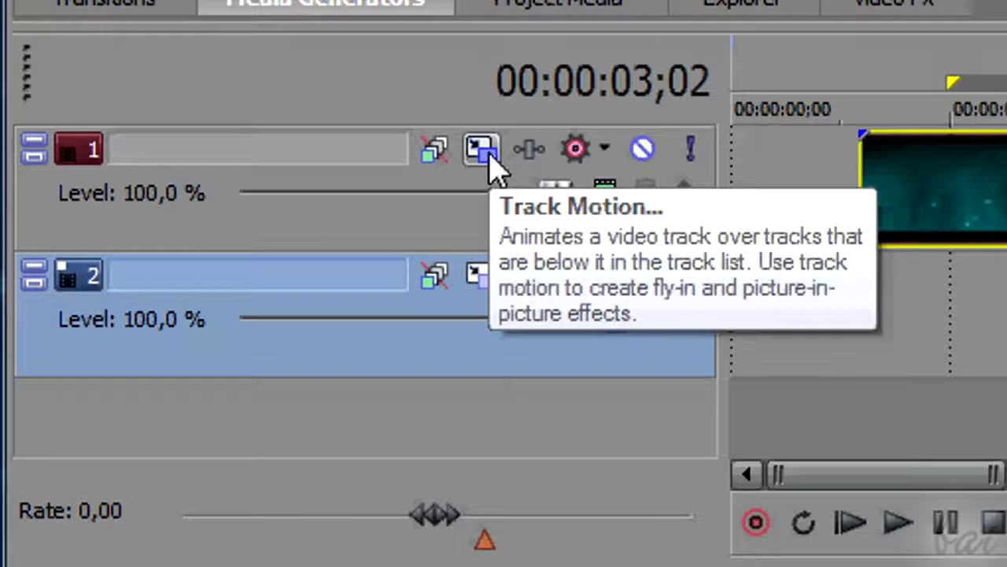
click(482, 149)
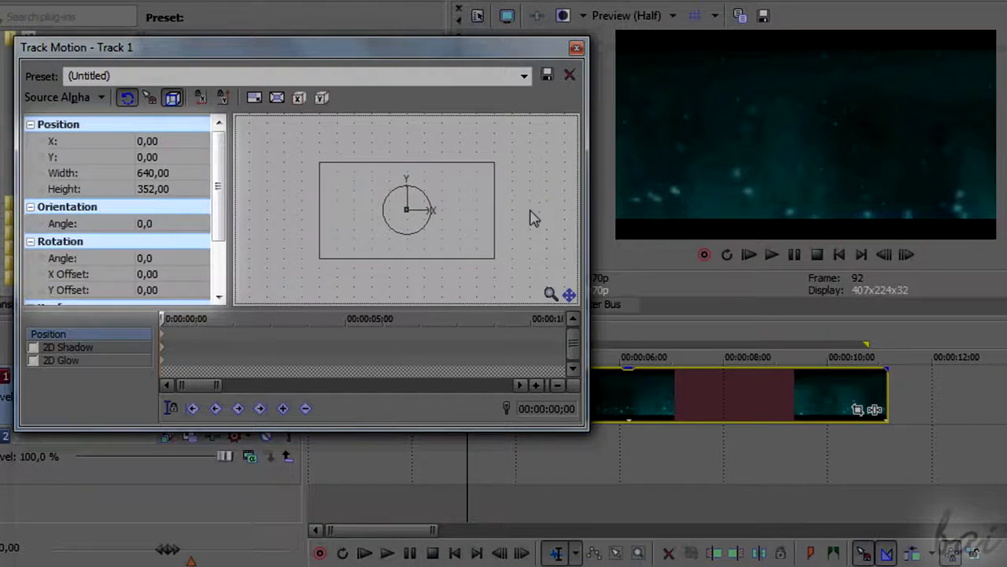
Examine track 1's frame and rotation circle in the Track Motion workspace at different zoom levels
scroll(532, 228, down, 4)
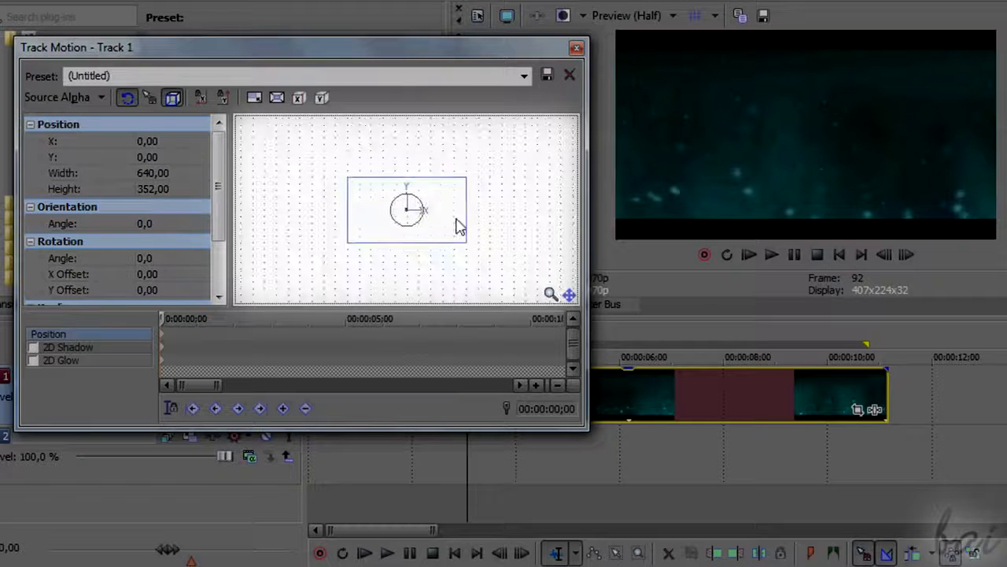
scroll(464, 225, down, 2)
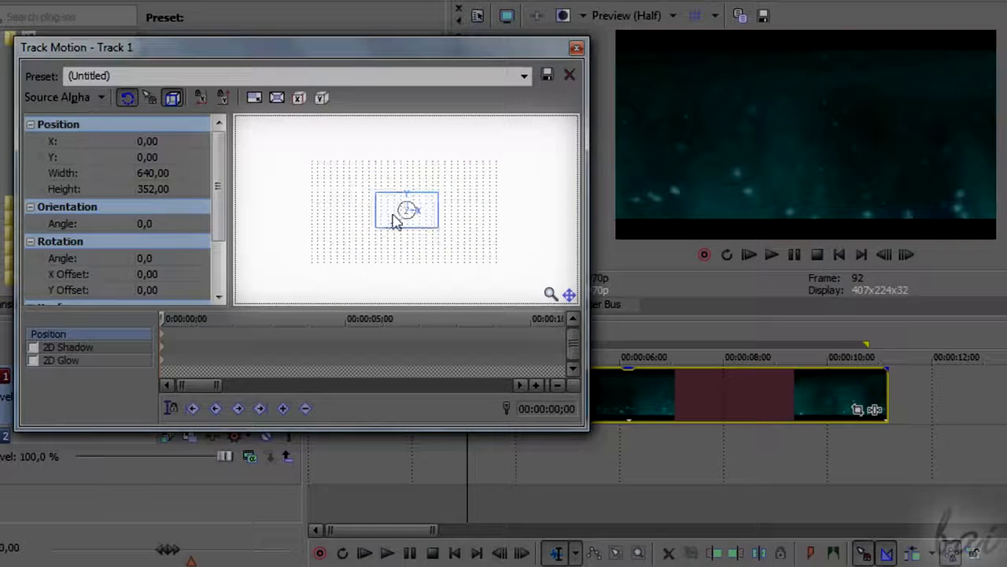
scroll(386, 230, up, 2)
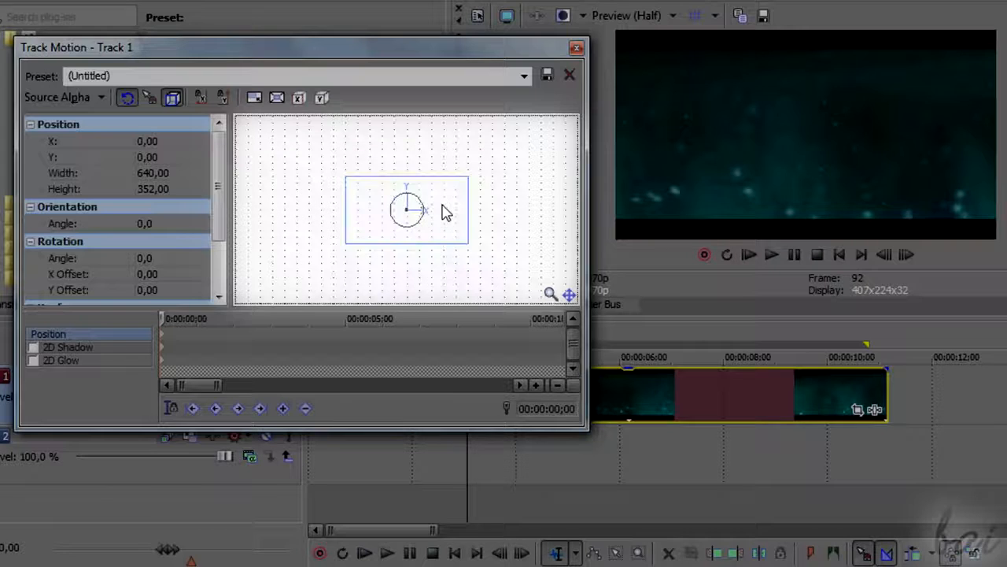
scroll(429, 214, up, 1)
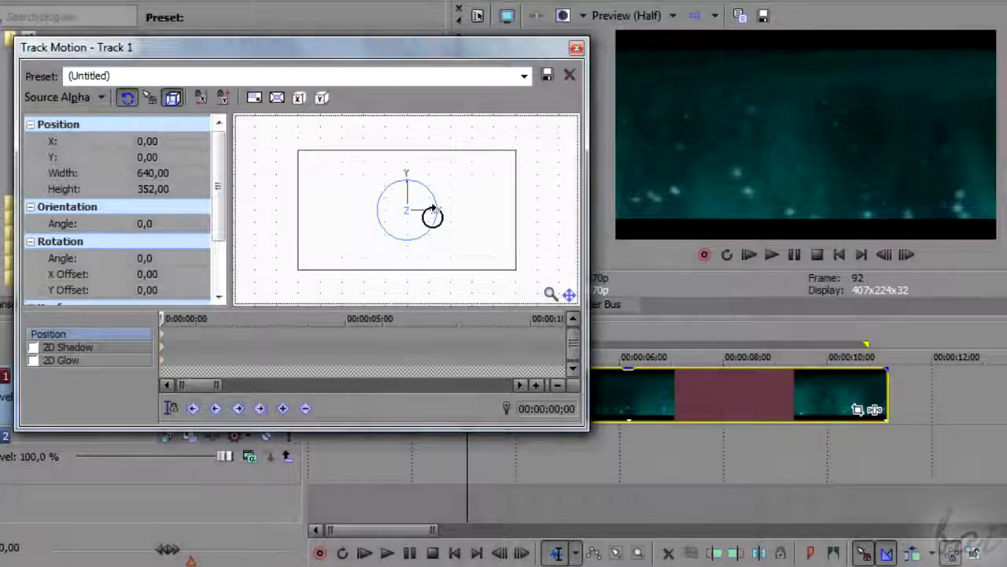
scroll(443, 215, up, 1)
scroll(454, 248, down, 2)
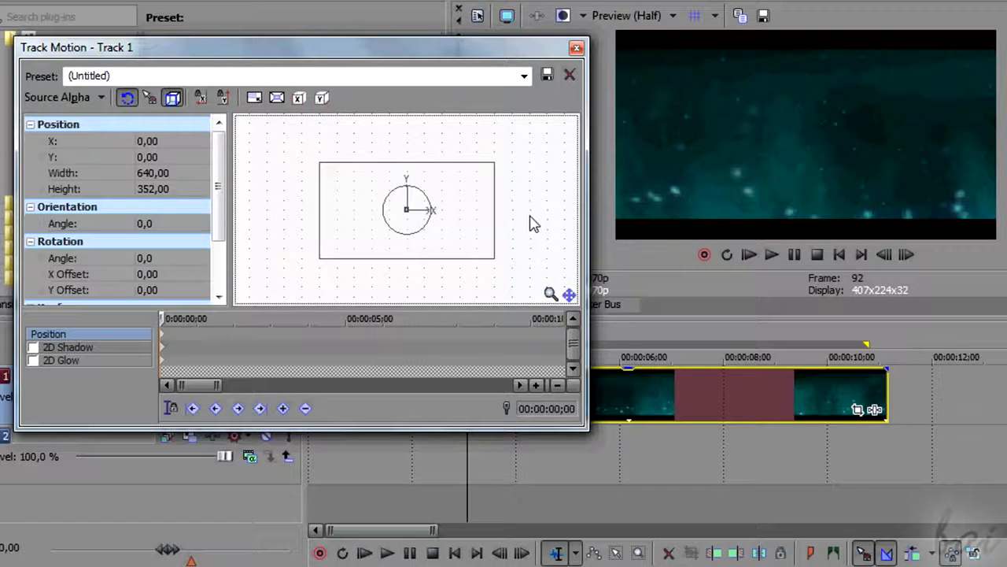
scroll(480, 219, down, 1)
scroll(445, 226, down, 1)
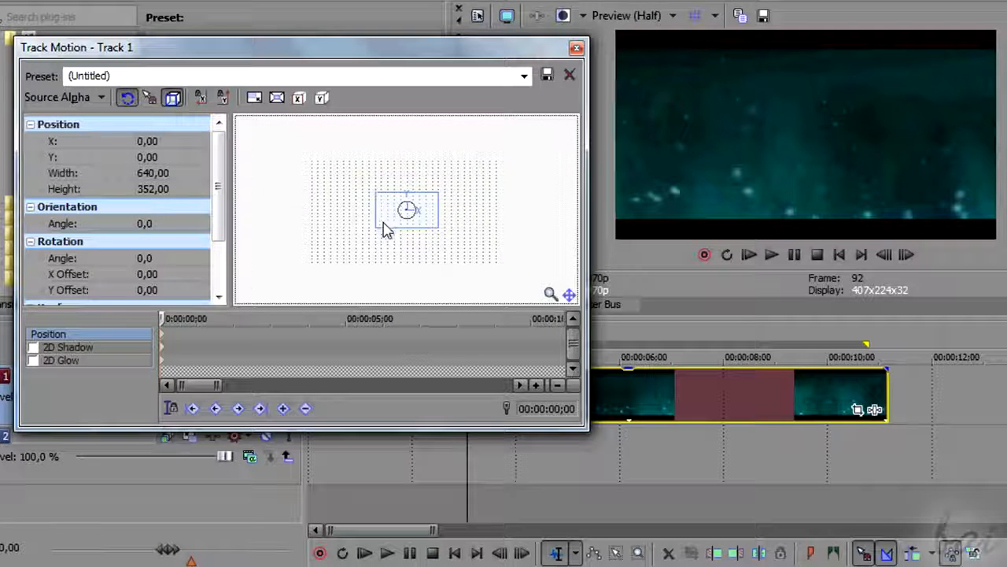
scroll(432, 216, up, 3)
scroll(443, 214, down, 2)
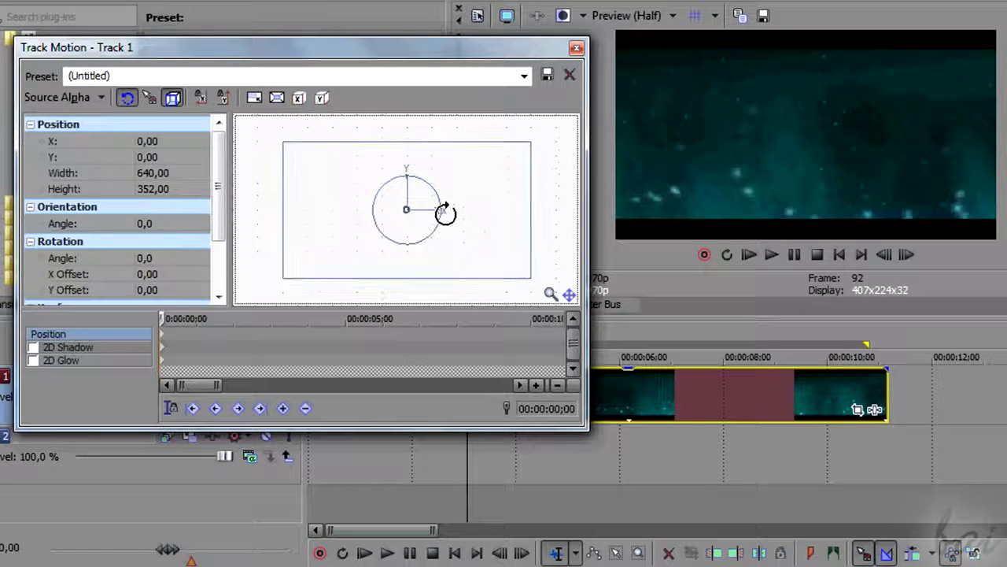
Move track 1's frame around the Track Motion workspace, and undo the moves
drag(468, 189, 455, 172)
drag(685, 169, 717, 255)
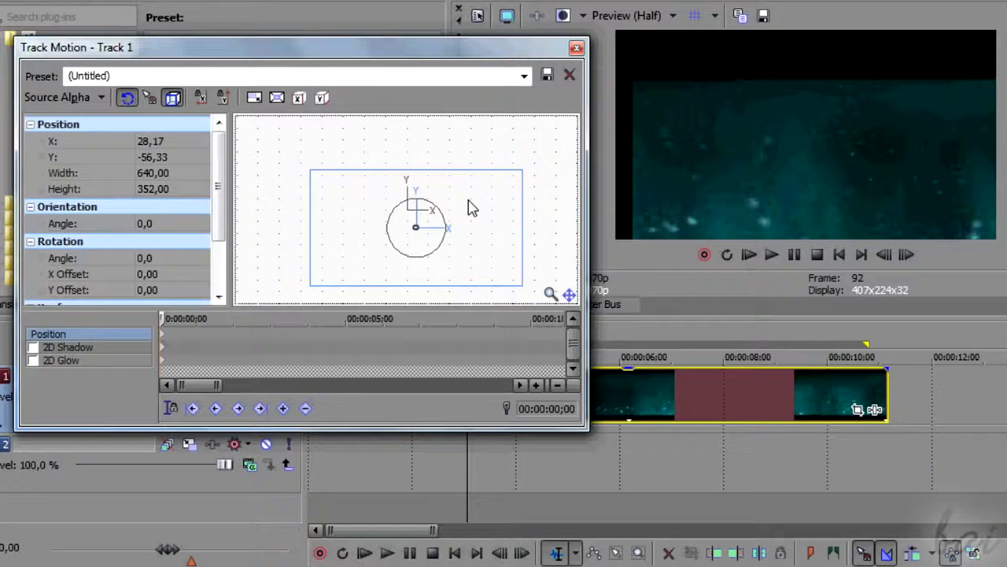
drag(469, 207, 438, 183)
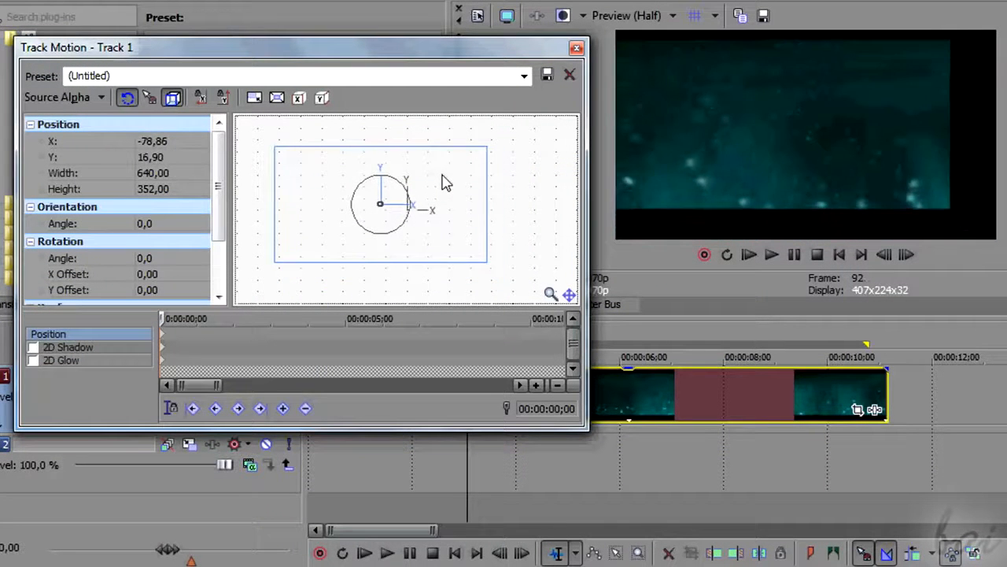
key(ctrl+z)
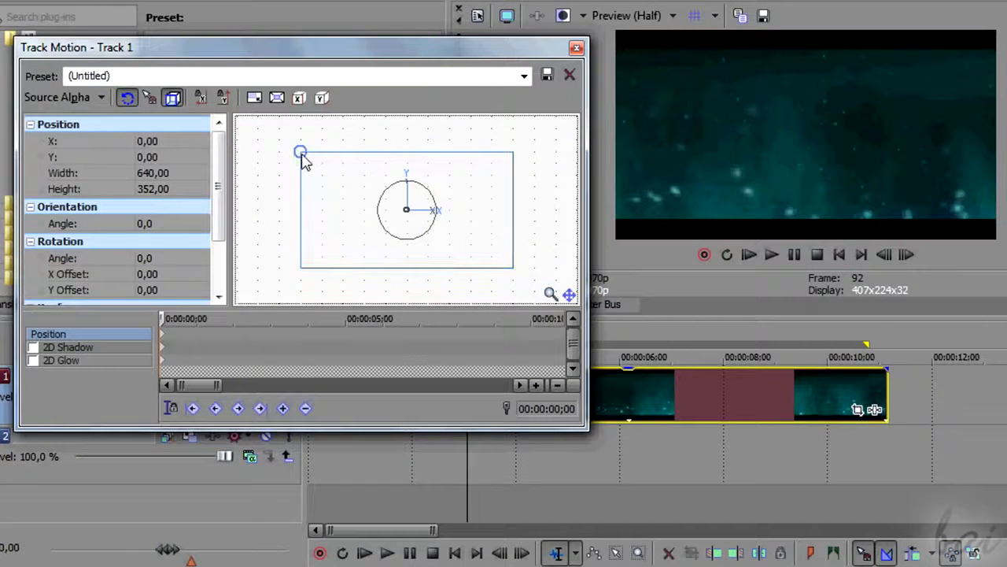
Enlarge track 1's frame from its upper-left and lower-right corners to about 654 × 439
drag(303, 155, 300, 142)
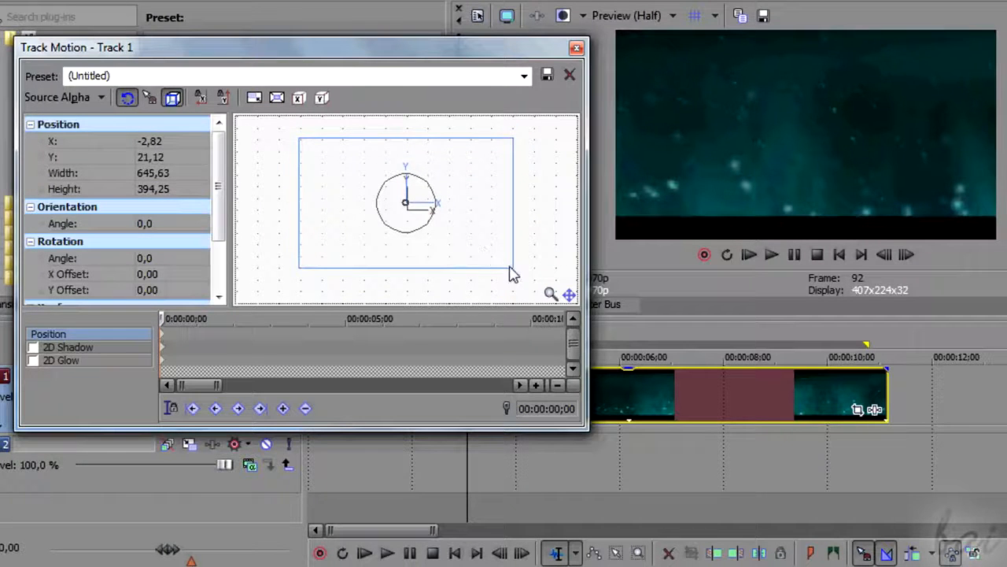
drag(513, 269, 516, 288)
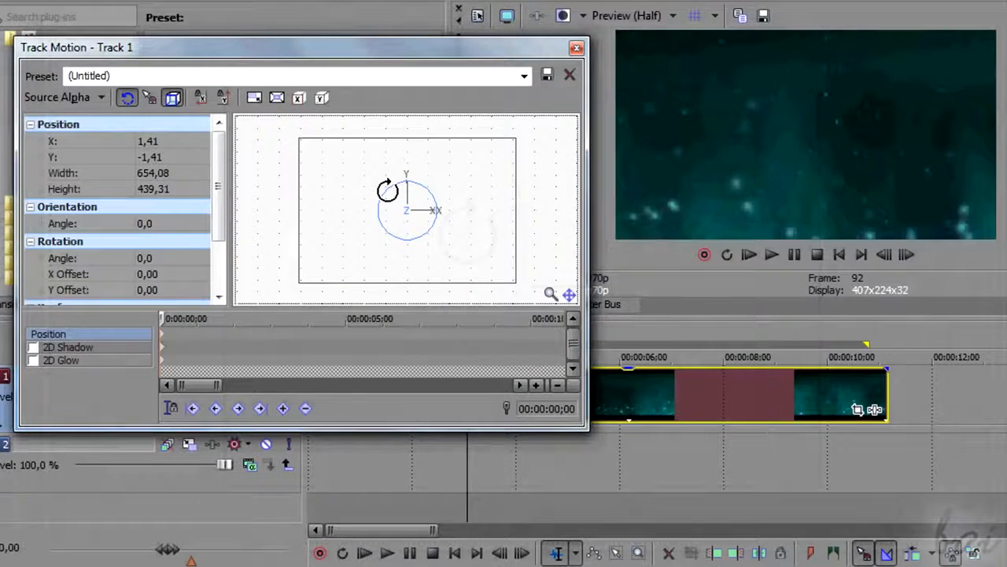
Rotate track 1's frame counterclockwise around its centre, and undo the rotation
drag(388, 190, 334, 199)
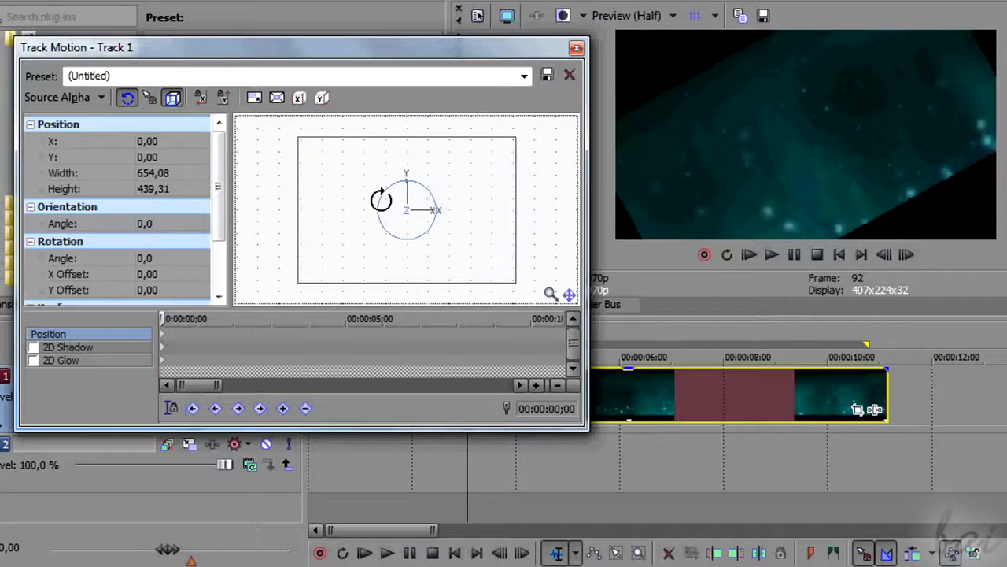
key(ctrl+z)
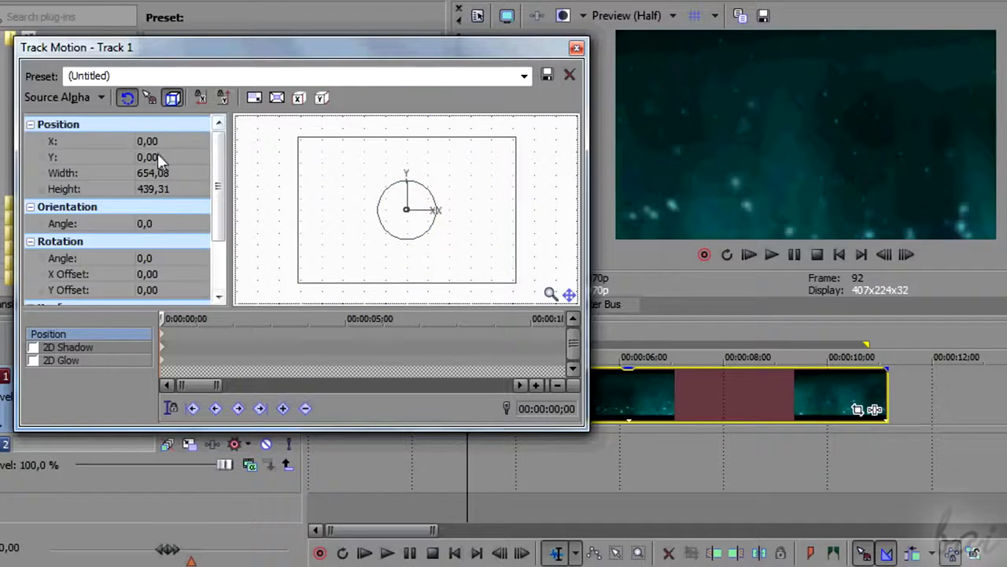
Open the Orientation Angle value for editing and shift the Track Motion window slightly
mouse_move(217, 151)
mouse_down()
mouse_move(221, 203)
mouse_move(221, 149)
mouse_up()
click(164, 225)
scroll(163, 224, up, 9)
scroll(164, 224, down, 9)
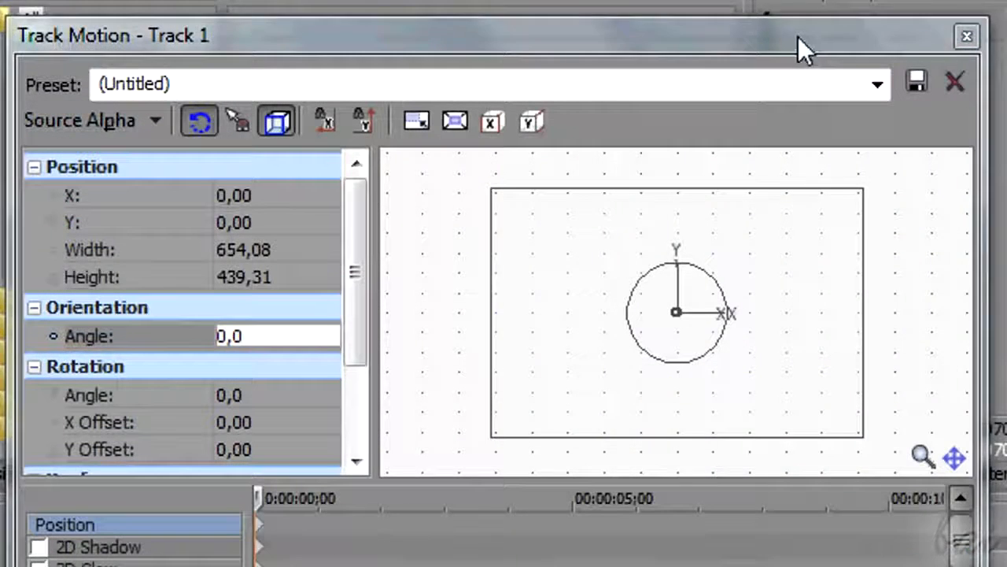
drag(480, 51, 494, 49)
drag(823, 47, 823, 48)
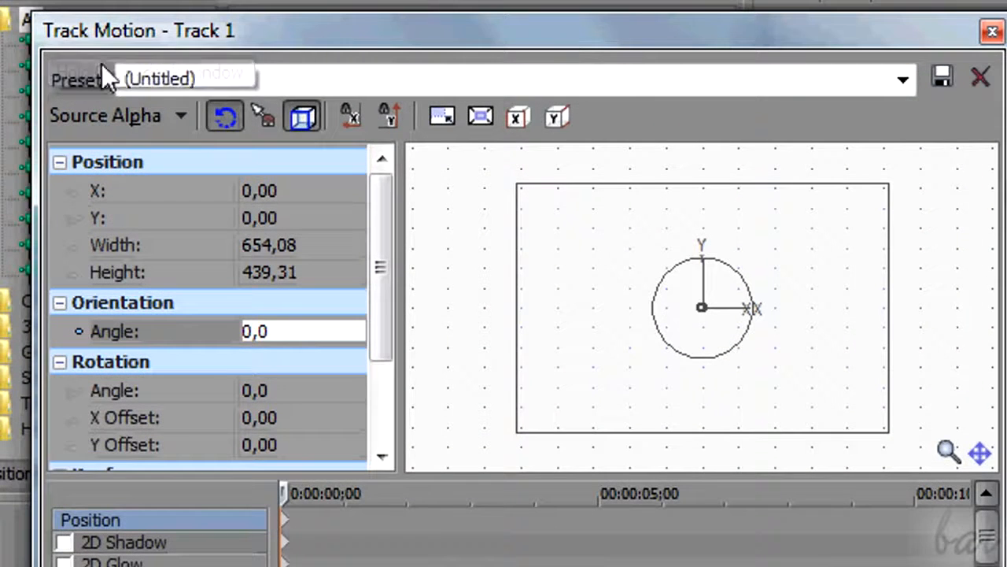
Turn frame rotation off and back on in Track Motion
click(228, 114)
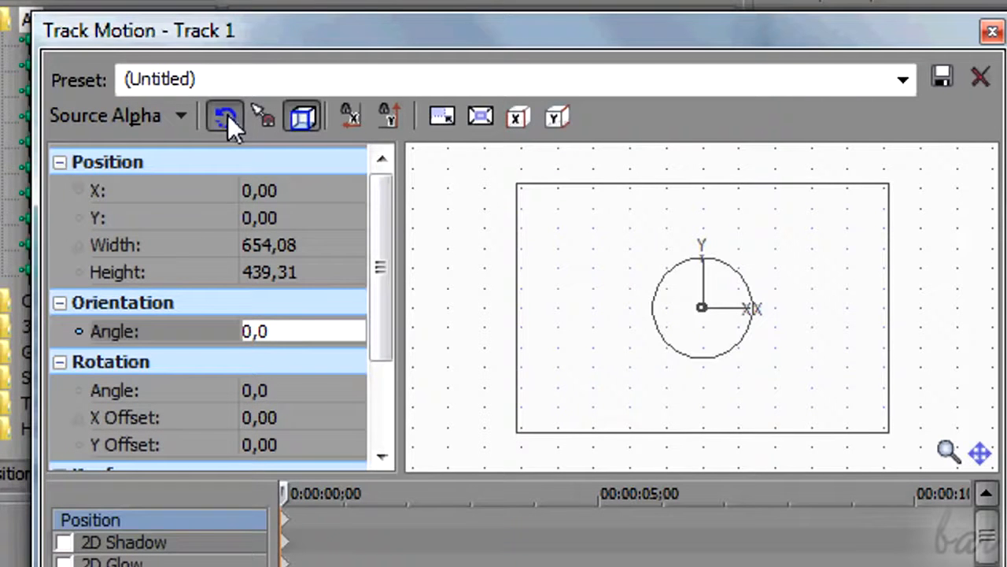
click(227, 114)
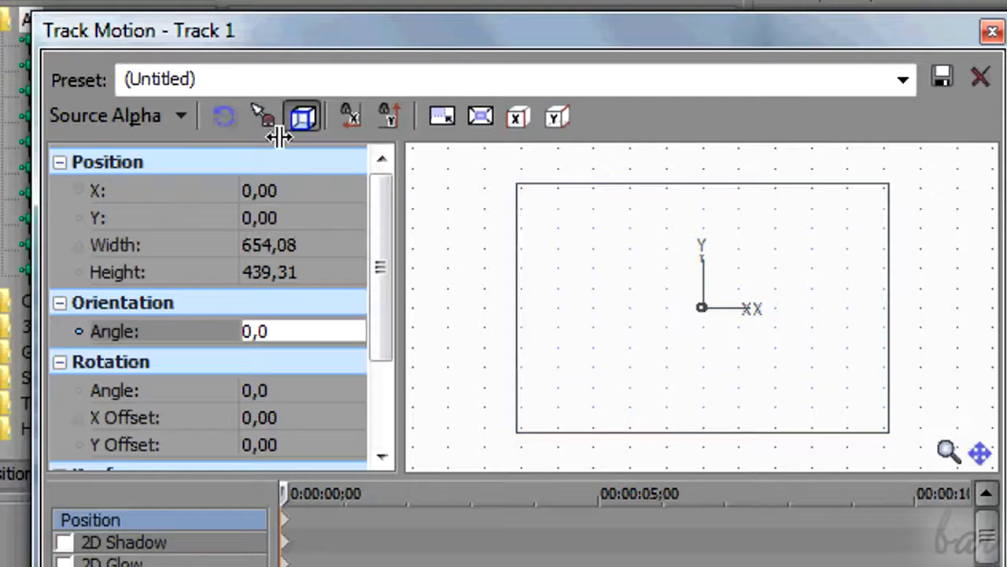
click(213, 118)
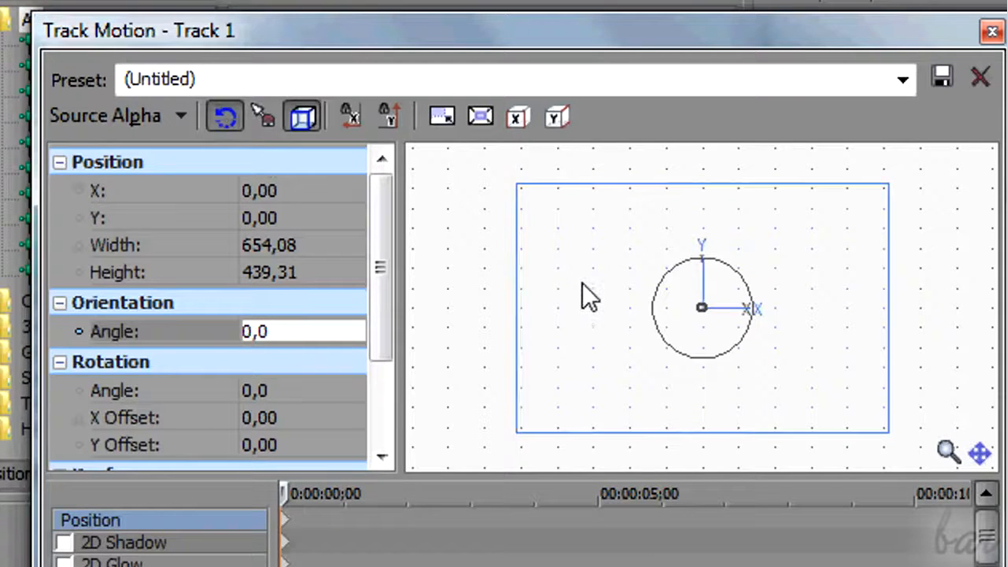
Turn on snapping to grid in the Track Motion workspace
click(267, 115)
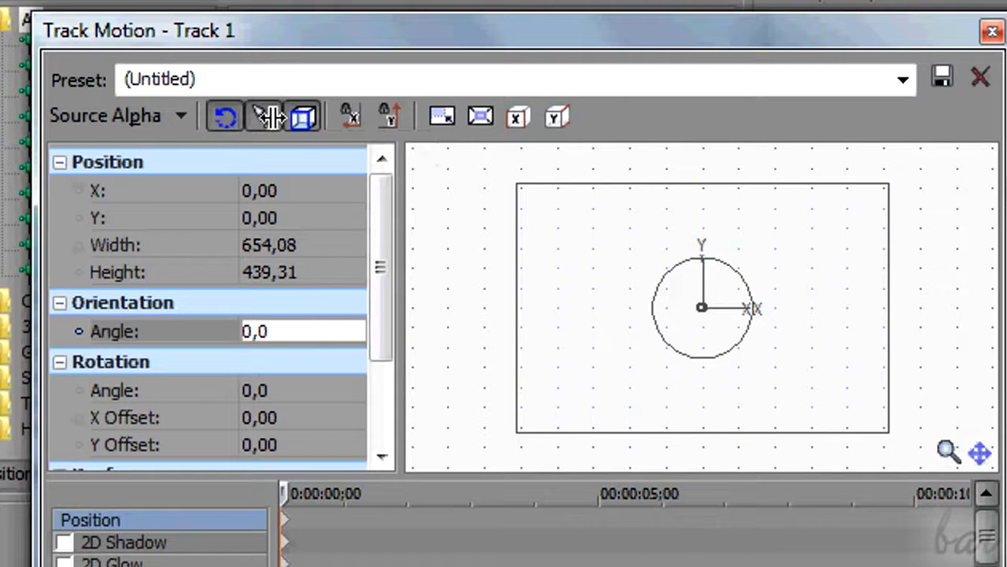
Test Prevent Movement (X) by moving the frame vertically, undo the move and release the lock
mouse_move(632, 214)
mouse_down()
mouse_move(559, 220)
mouse_move(687, 226)
mouse_move(631, 225)
mouse_up()
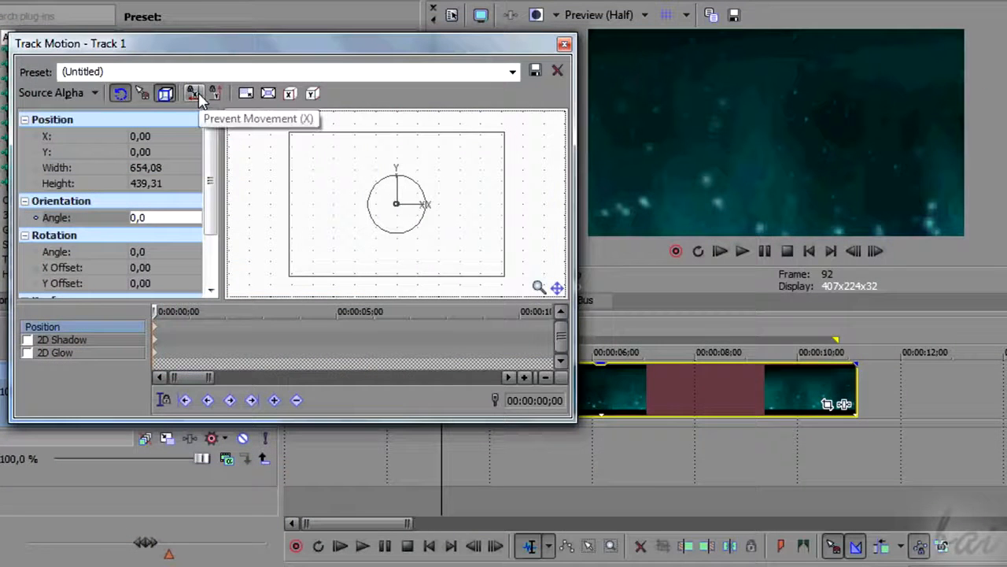
click(199, 94)
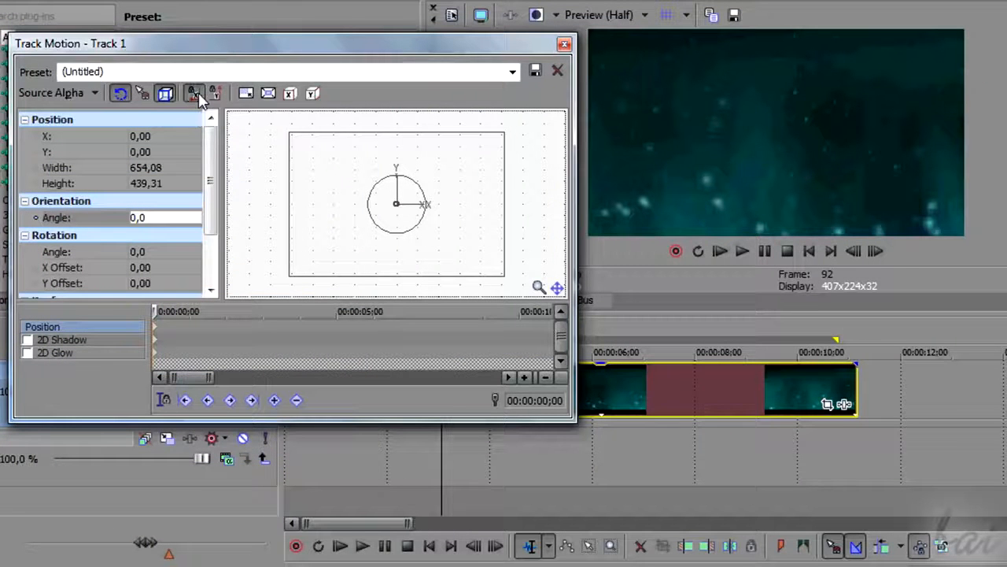
drag(447, 186, 544, 209)
key(ctrl+z)
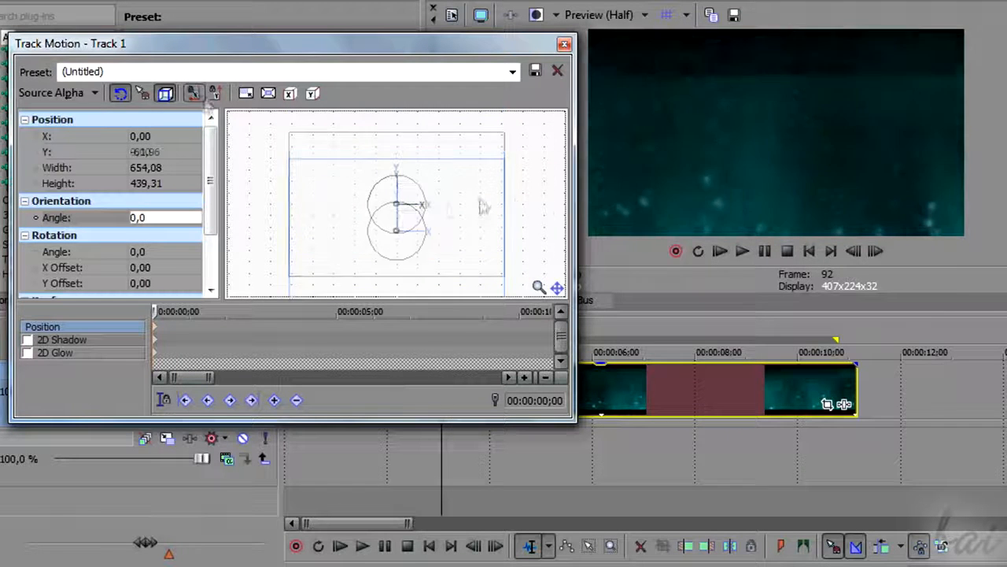
click(194, 93)
Test Prevent Movement (Y) by moving the frame horizontally, undo the move and release the lock
click(216, 94)
drag(344, 206, 336, 122)
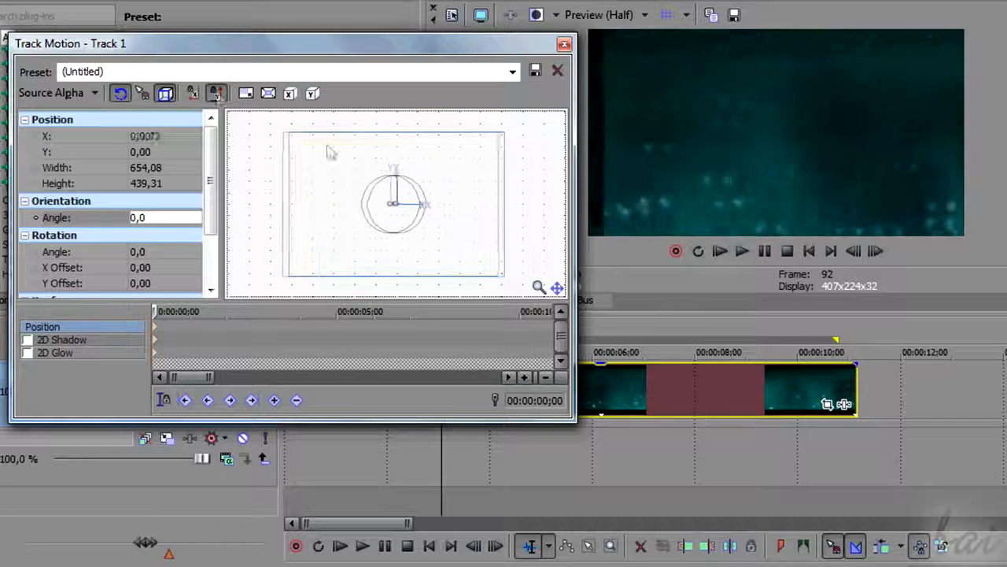
key(ctrl+z)
click(220, 95)
Turn on Prevent Scaling (X) and test resizing track 1's frame from its corner
click(290, 94)
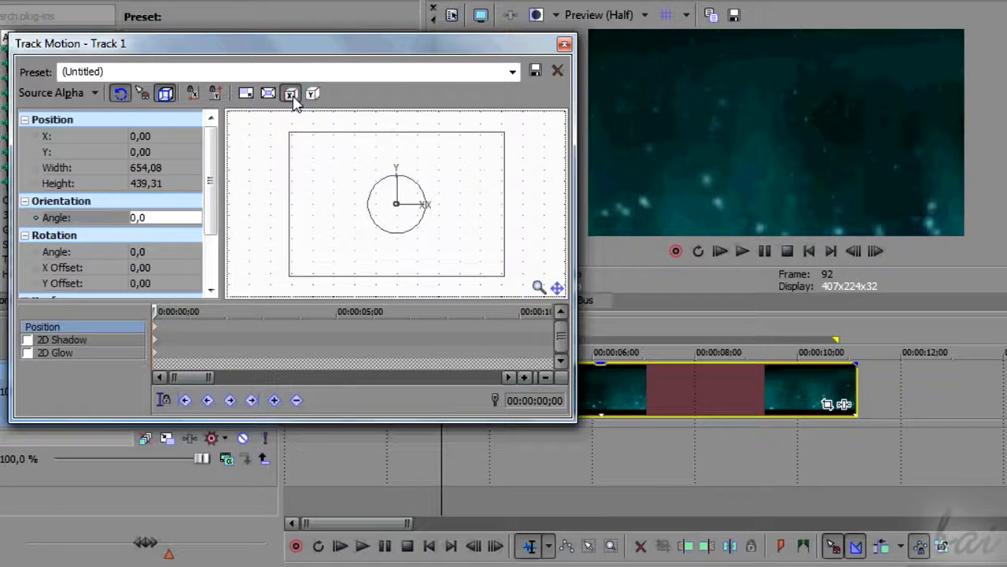
mouse_move(507, 140)
mouse_down()
mouse_move(508, 180)
mouse_move(504, 126)
mouse_up()
drag(608, 200, 605, 137)
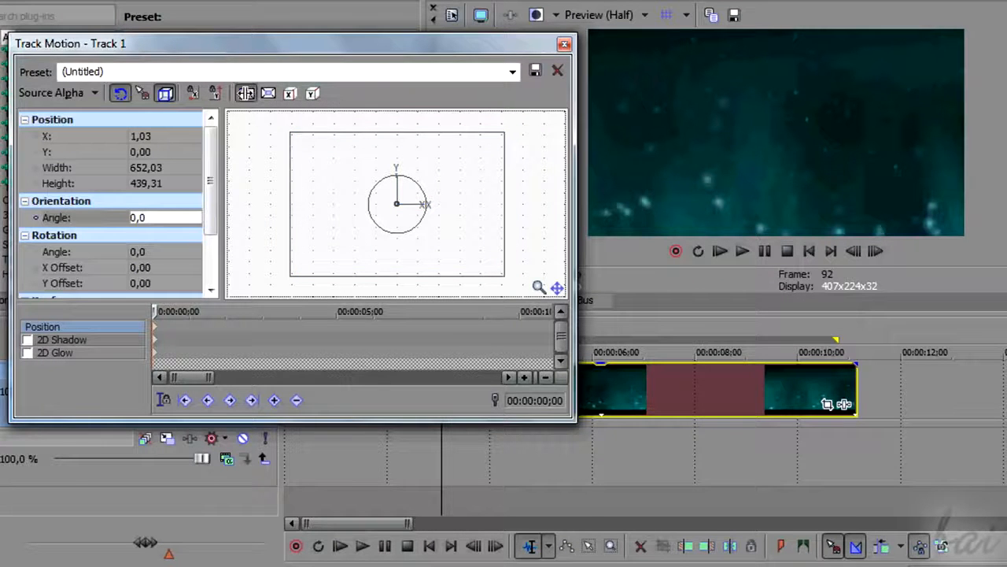
Resize the frame from its upper-left corner to about 650,03 × 437,97 and turn on Scale About Center
drag(291, 138, 344, 79)
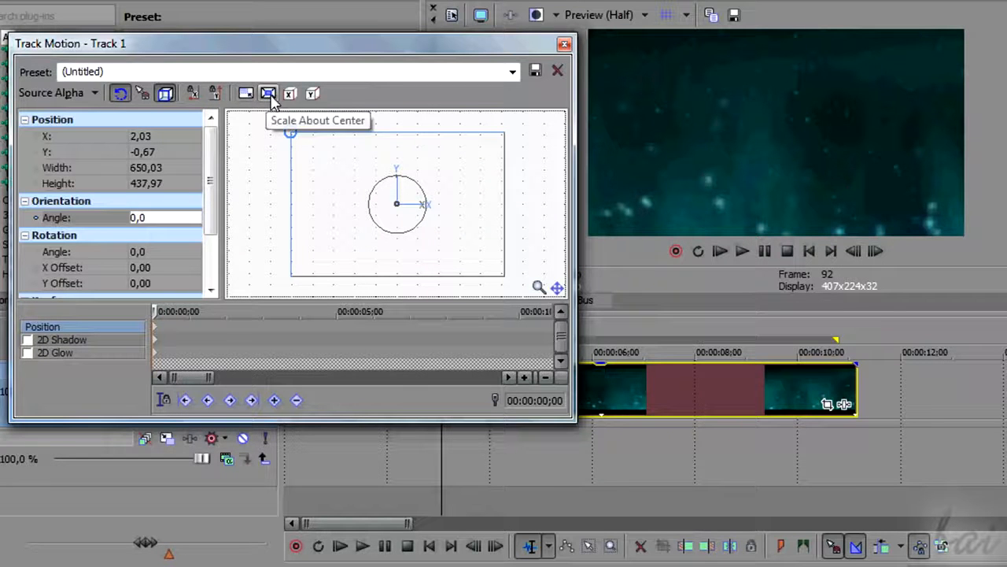
drag(294, 136, 265, 117)
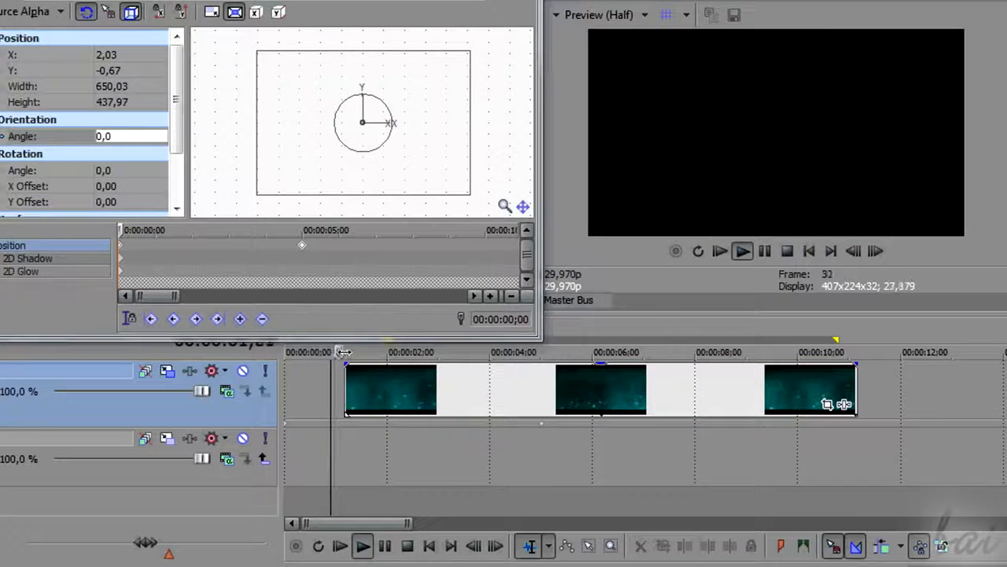
Preview track 1's keyframed motion on the main timeline
drag(344, 352, 525, 352)
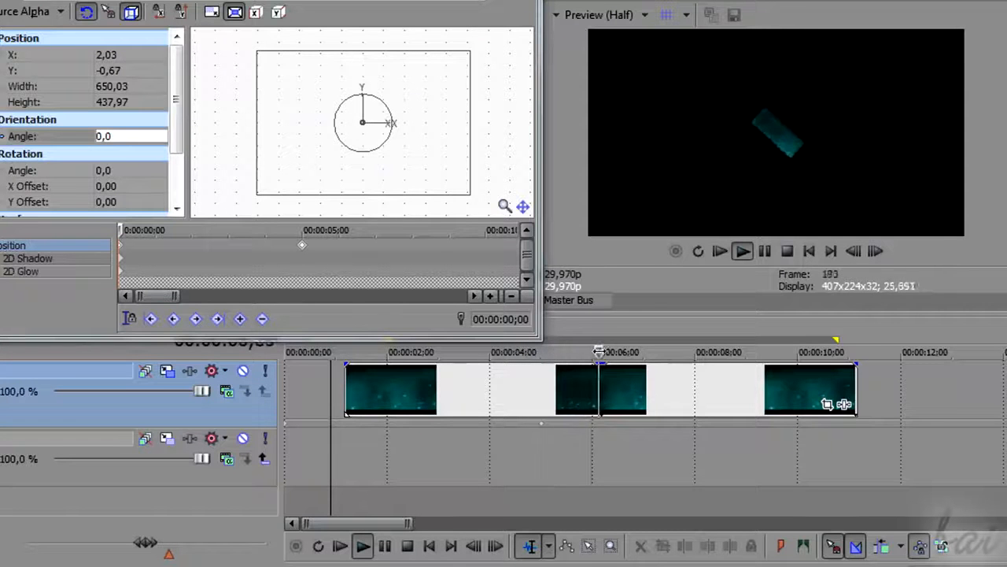
drag(625, 352, 652, 352)
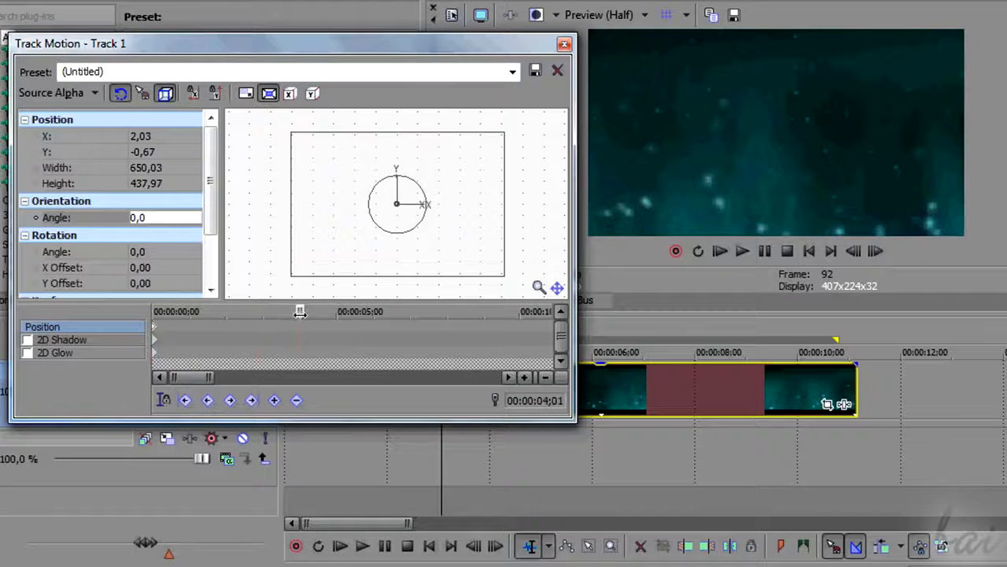
At 00:00:05;00, shrink track 1's frame about its centre to about 92,35 × 43,65 and rotate it to about 42,4 degrees
drag(293, 136, 381, 207)
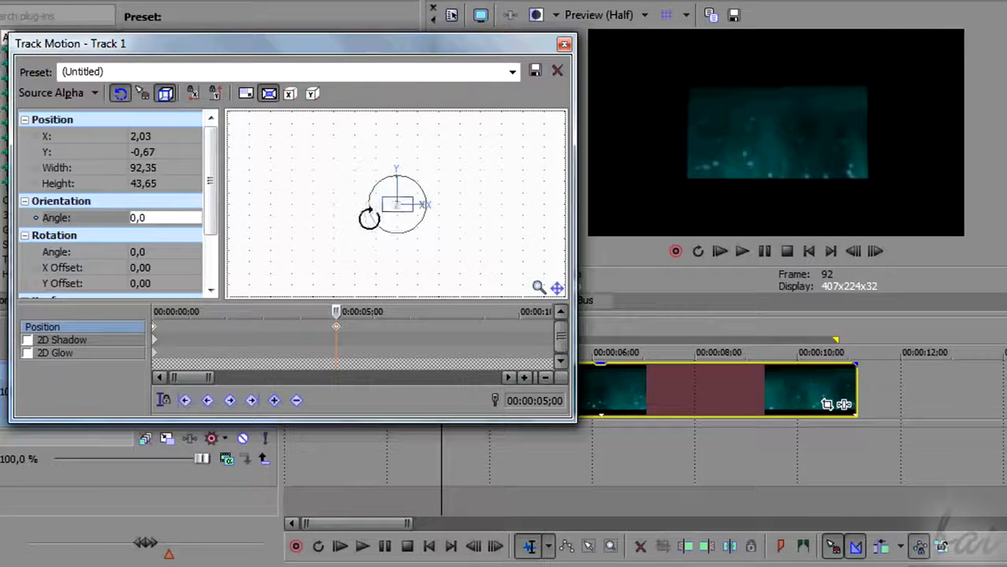
drag(418, 185, 441, 206)
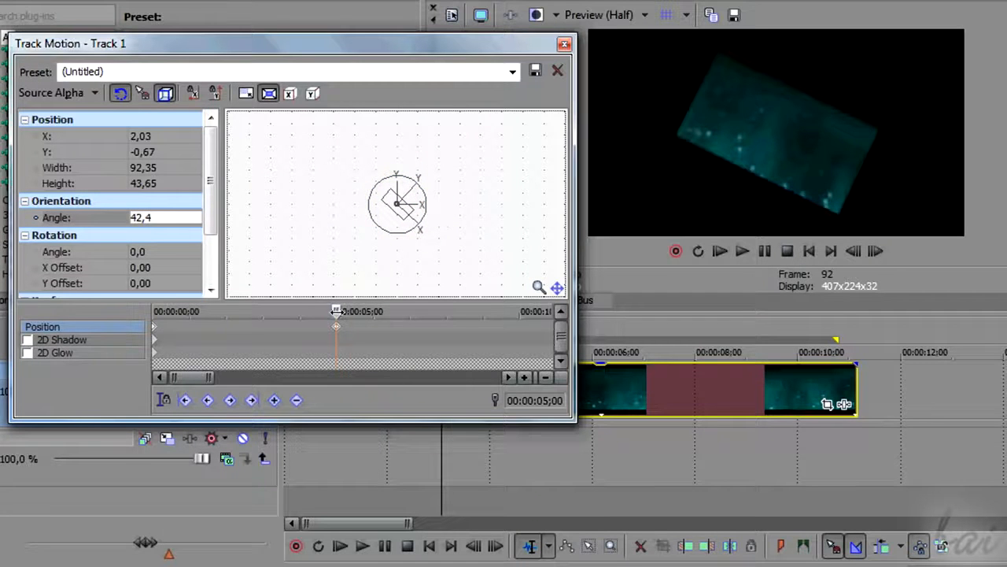
Return the Track Motion keyframe cursor to the start and play the project timeline to preview the shrinking, rotating animation
drag(336, 311, 156, 311)
key(space)
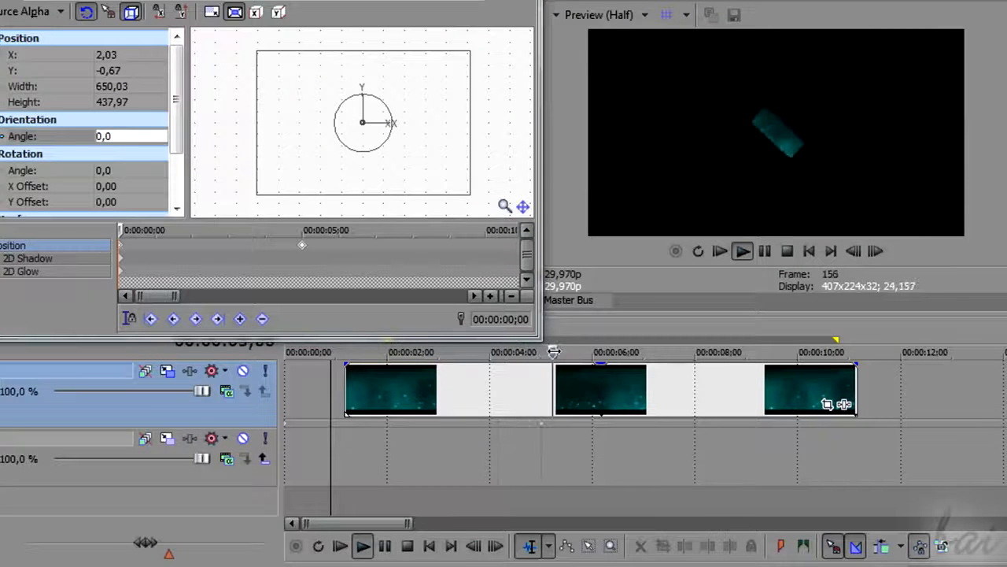
key(space)
drag(330, 356, 533, 364)
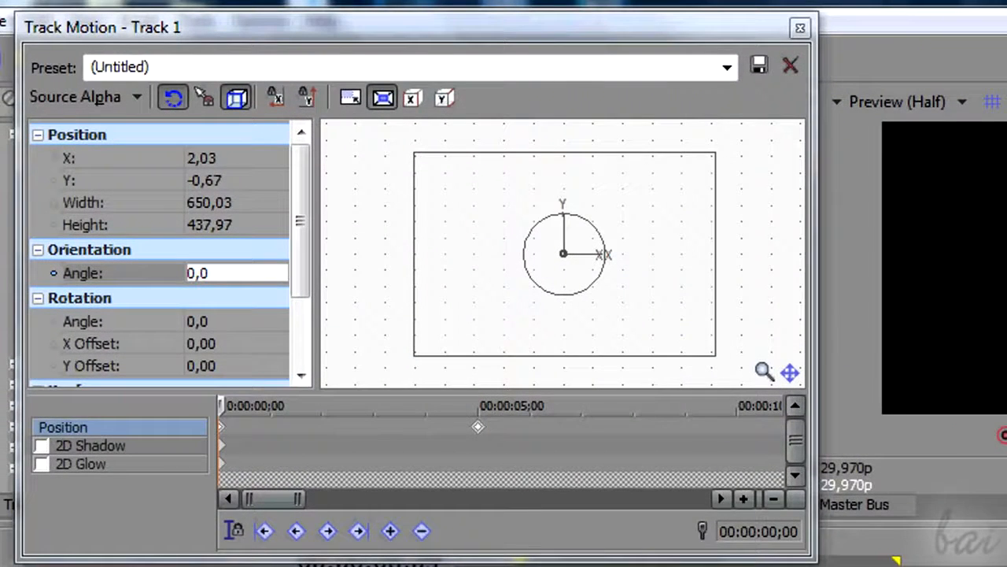
Shift the second Position keyframe along the Track Motion timeline and return it to 00:00:05;00
click(477, 426)
drag(478, 429, 704, 446)
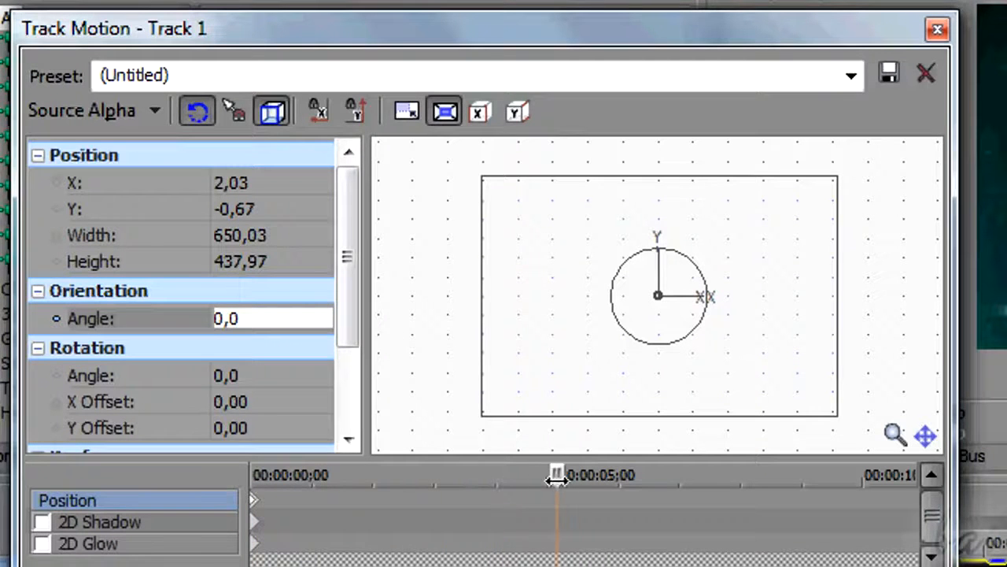
drag(485, 178, 628, 266)
drag(433, 445, 478, 437)
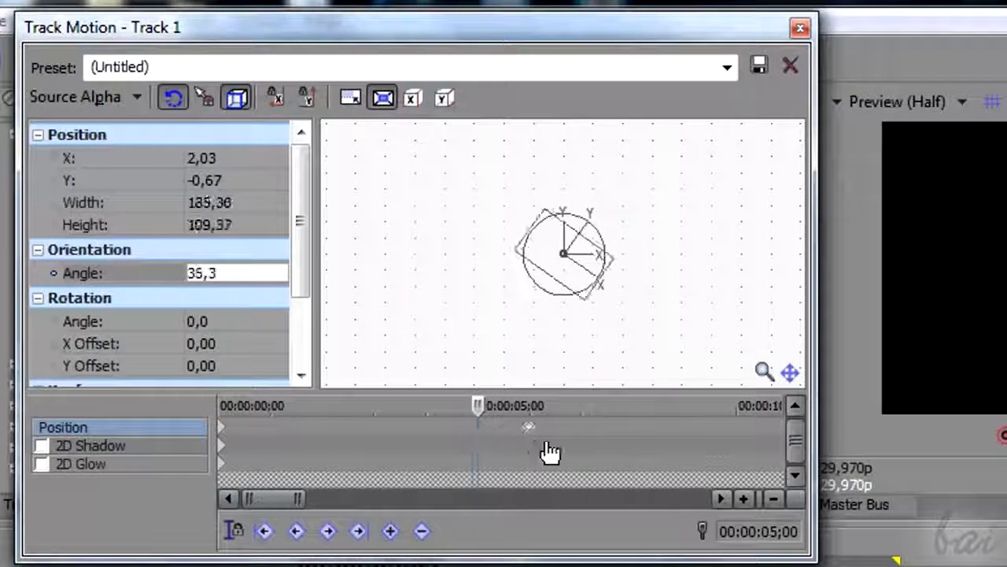
click(479, 438)
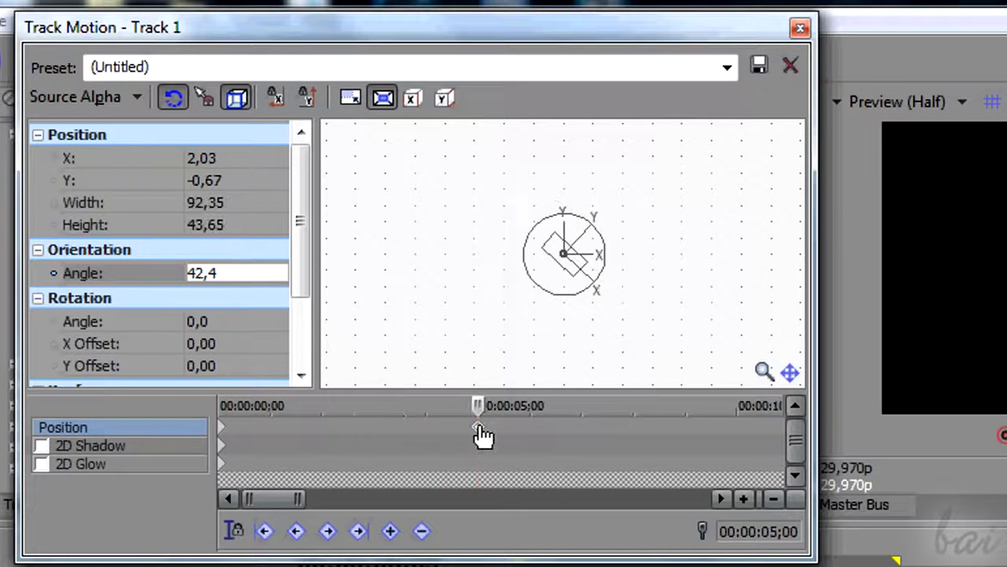
Copy the Position keyframe at 00:00:05;00
right_click(478, 429)
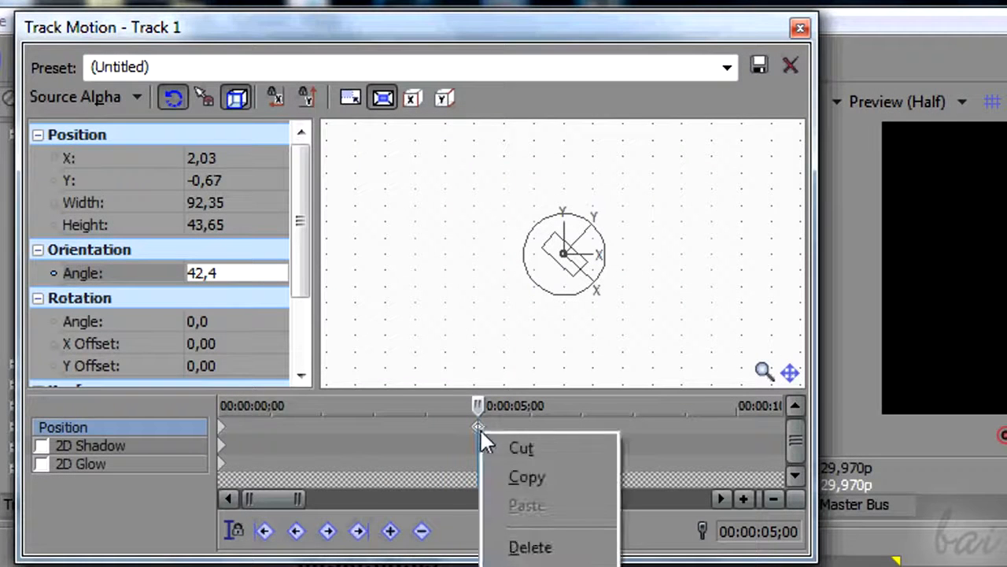
click(543, 478)
mouse_move(482, 429)
mouse_down()
mouse_move(684, 434)
mouse_move(444, 441)
mouse_move(659, 452)
mouse_move(431, 436)
mouse_move(546, 452)
mouse_move(713, 445)
mouse_move(479, 441)
mouse_up()
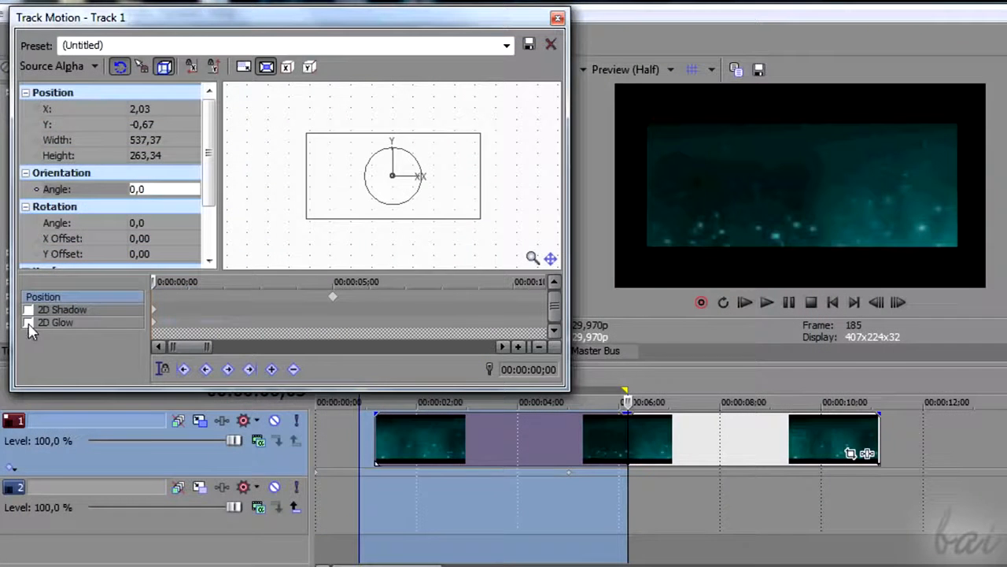
Look at the 2D Shadow settings, and enable 2D Glow with a red colour, 12 % blur and 13 % intensity
click(55, 308)
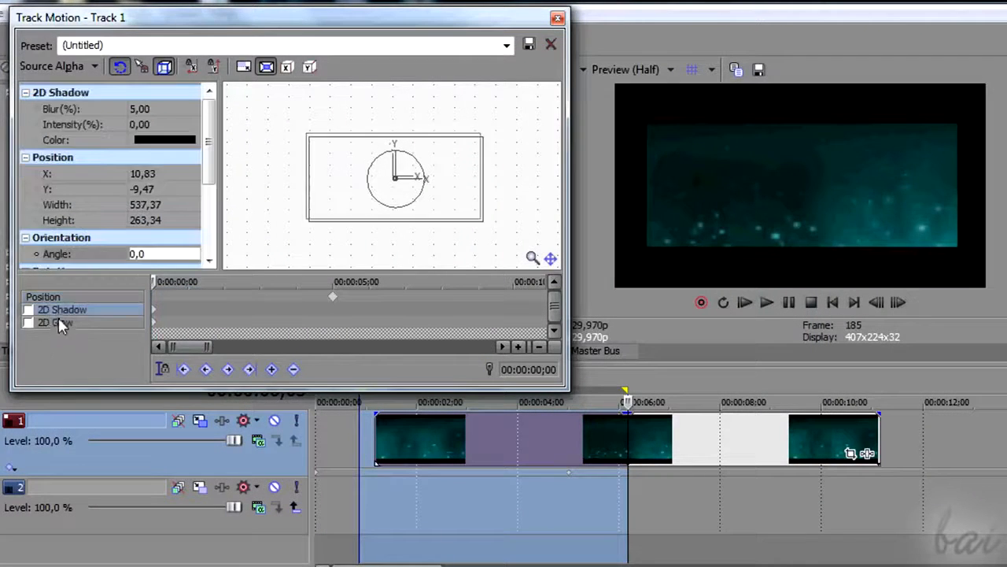
click(59, 323)
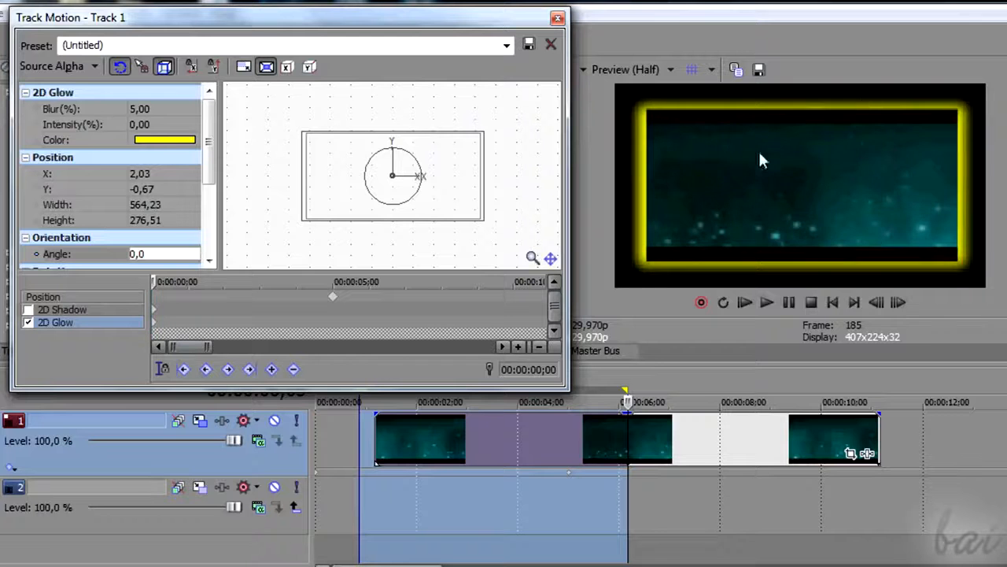
click(161, 144)
click(195, 140)
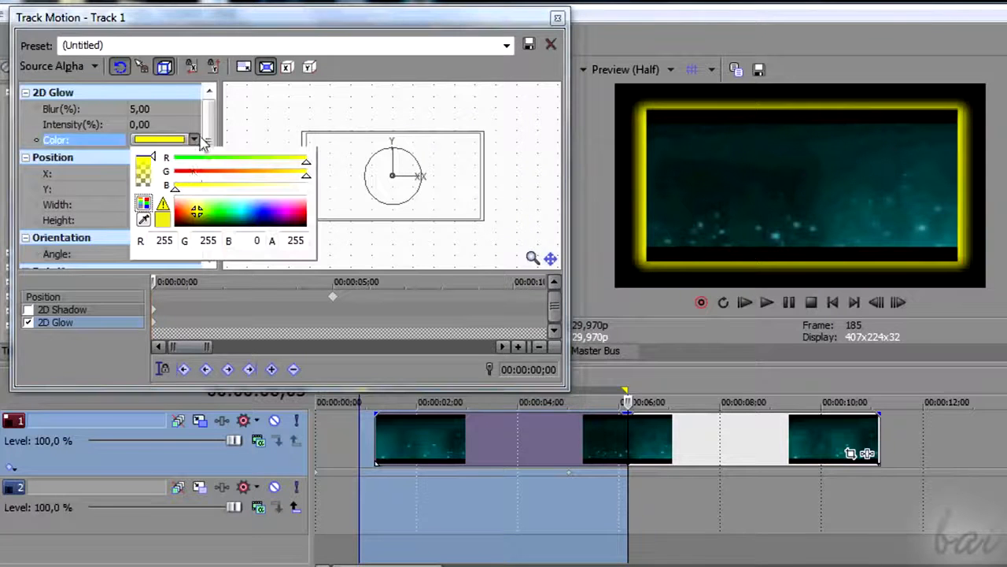
drag(198, 197, 272, 217)
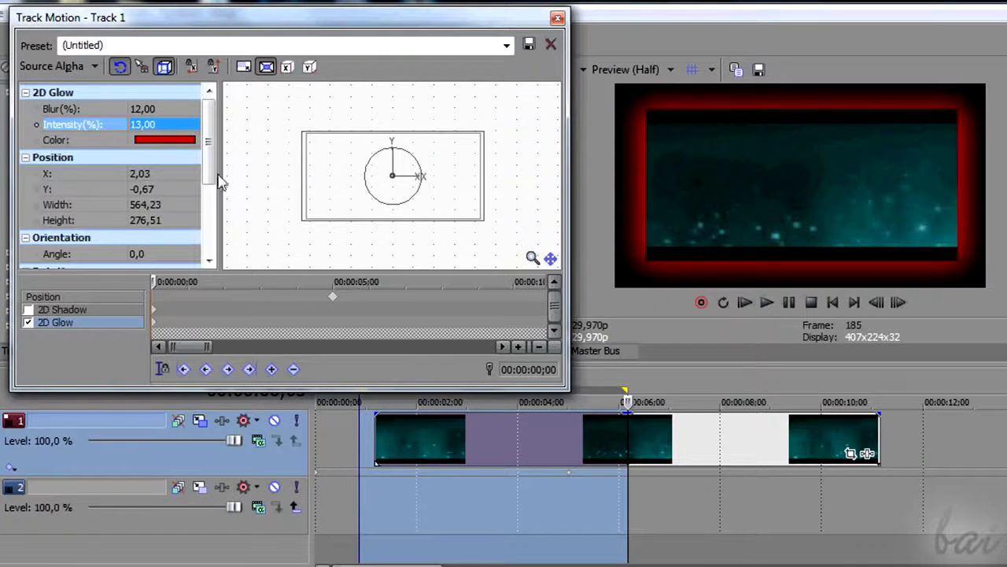
mouse_move(304, 135)
mouse_down()
mouse_move(315, 135)
mouse_move(281, 123)
mouse_move(270, 140)
mouse_move(279, 158)
mouse_move(300, 127)
mouse_up()
Return to the Position settings, resize the frame about its centre to about 644,40 × 437,97, and close Track Motion
click(62, 297)
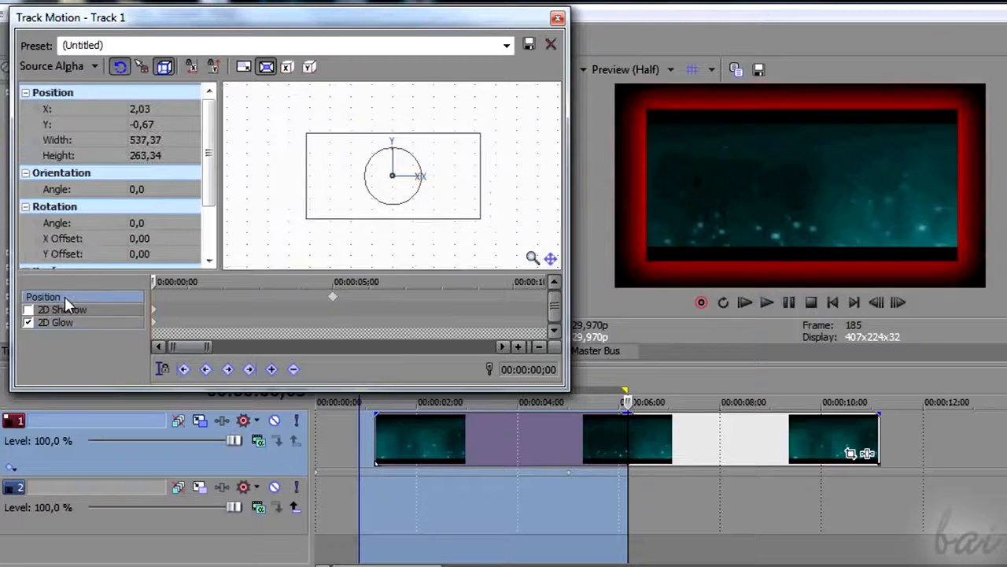
mouse_move(312, 135)
mouse_down()
mouse_move(307, 106)
mouse_move(288, 117)
mouse_move(284, 144)
mouse_move(312, 153)
mouse_move(328, 141)
mouse_up()
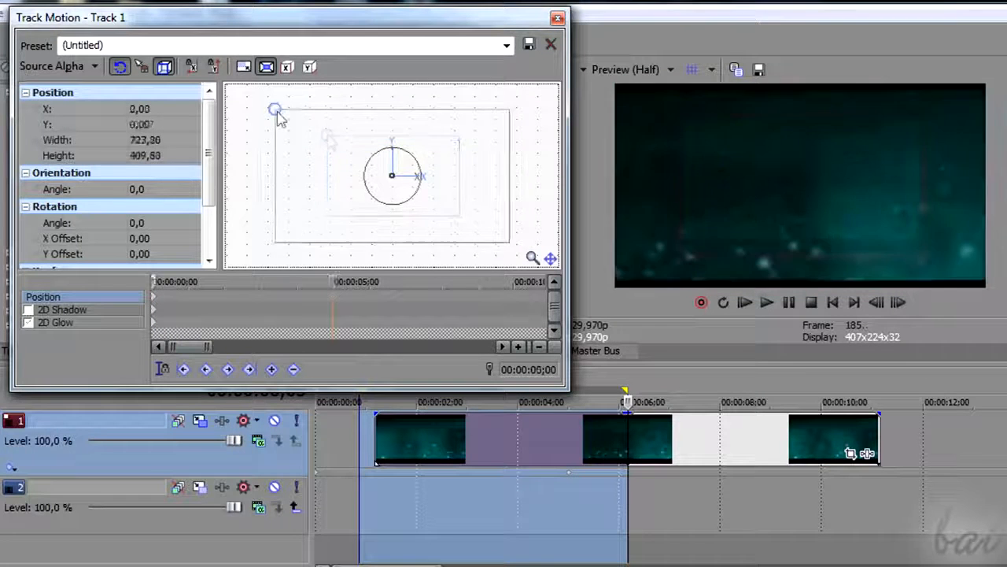
drag(279, 112, 290, 113)
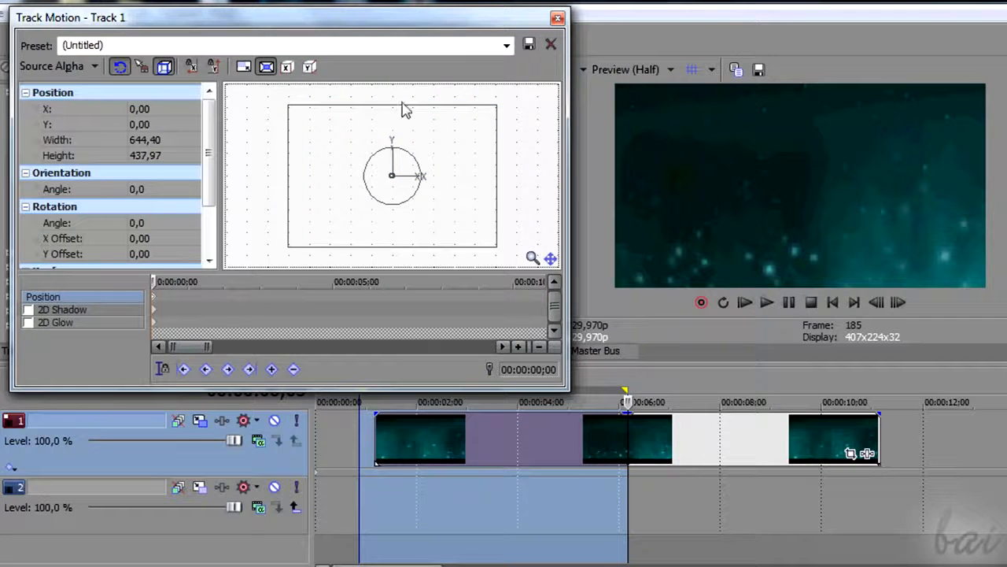
click(558, 19)
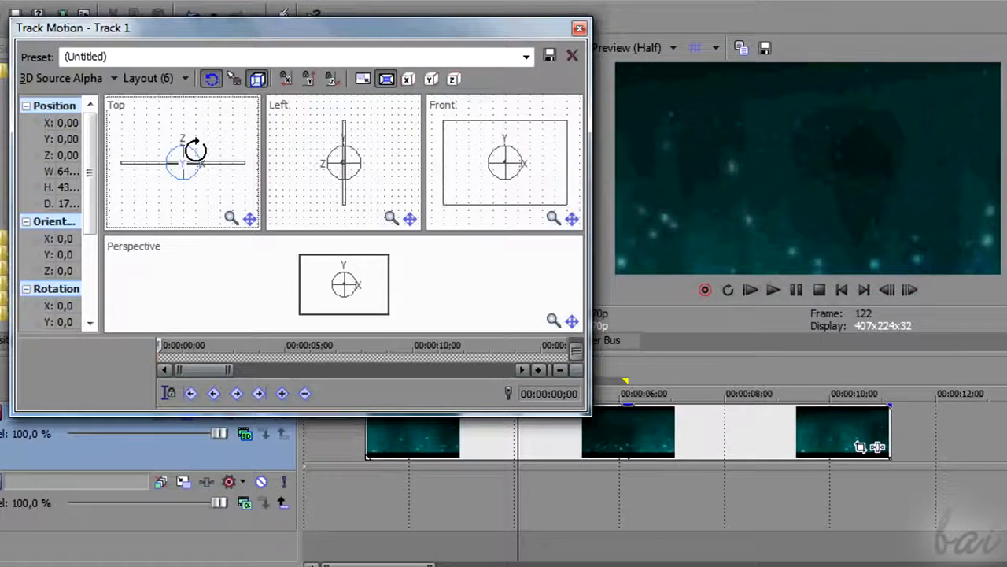
Rotate track 1's frame around the Y axis in the Top view
drag(196, 149, 167, 215)
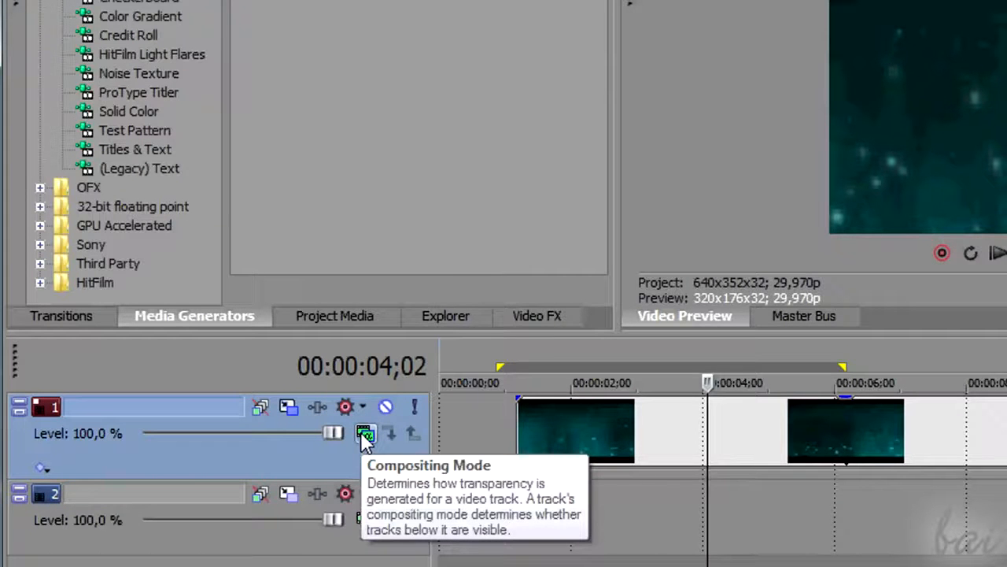
Set track 1's compositing mode to 3D Source Alpha and open its Track Motion window
click(360, 431)
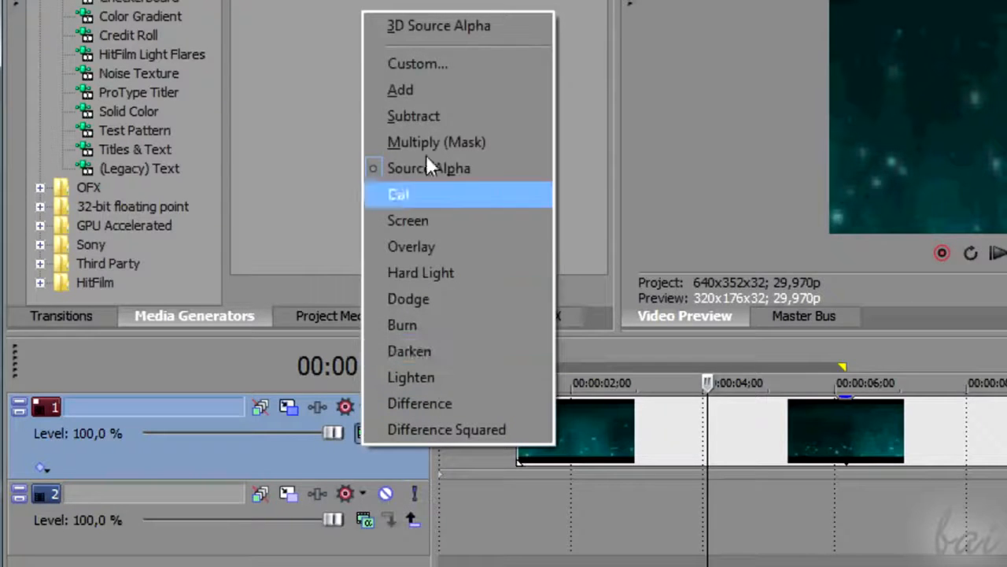
click(472, 24)
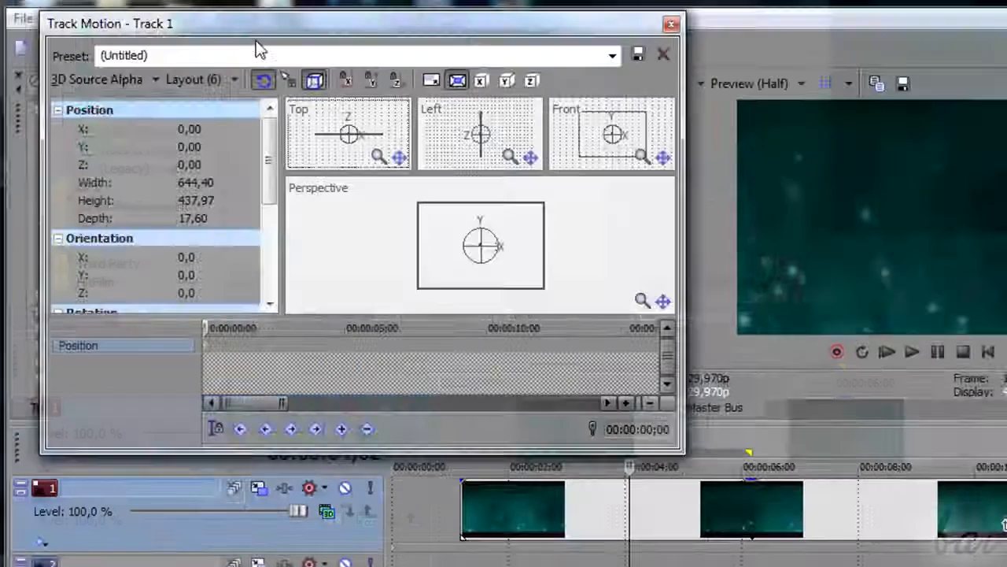
drag(505, 28, 527, 63)
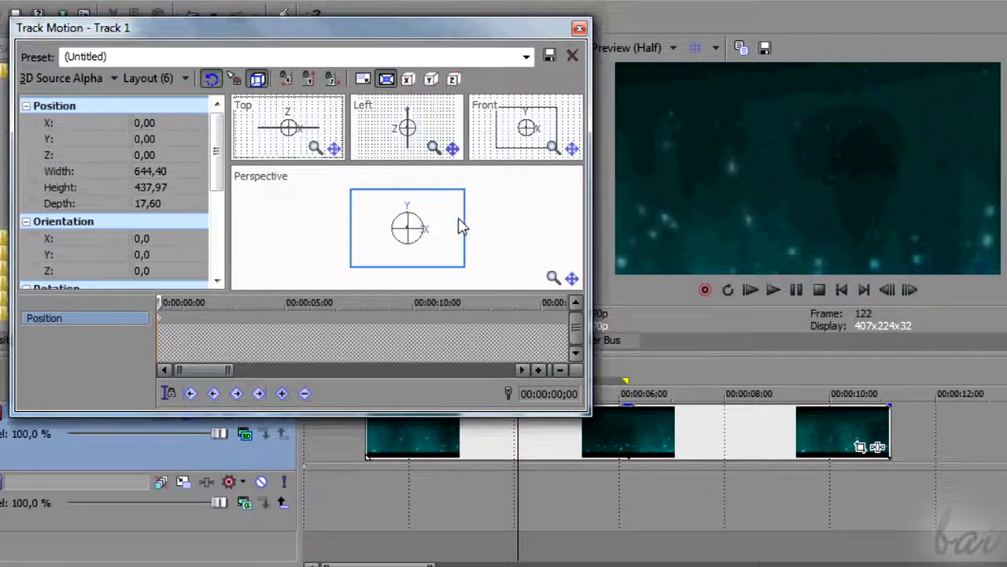
Enlarge the 3D workspace views by shrinking the keyframe area and narrowing the property list
drag(445, 292, 440, 334)
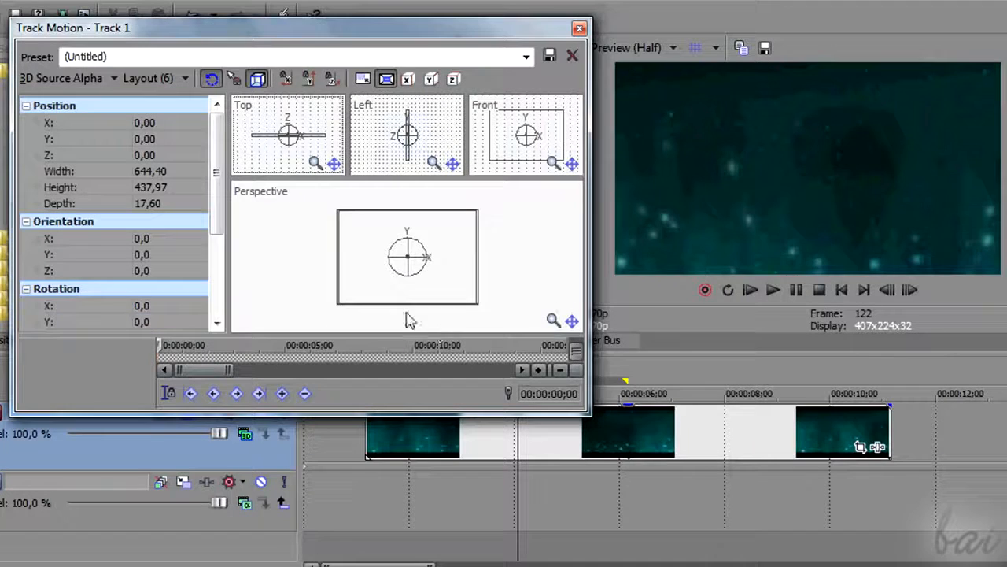
drag(228, 230, 101, 226)
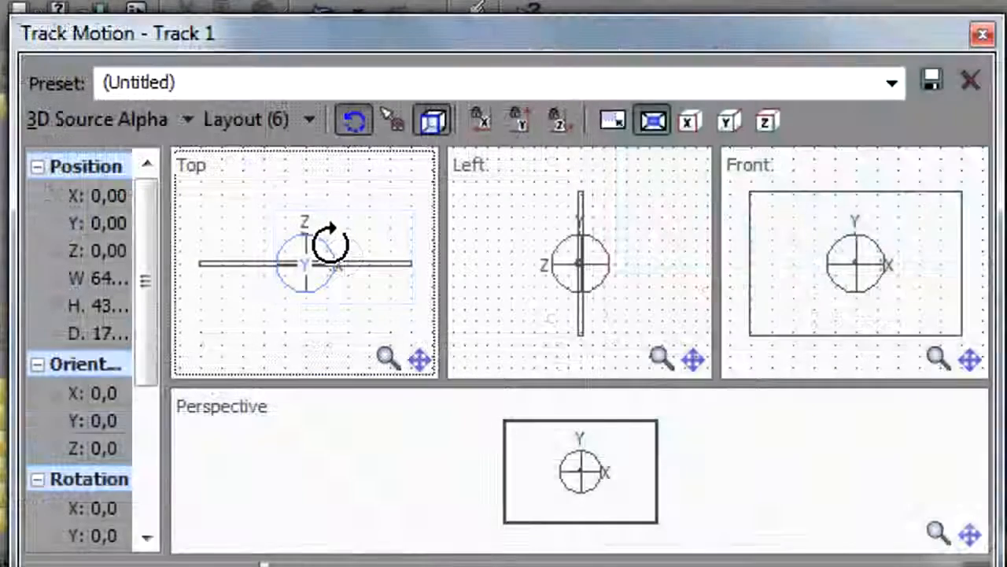
Try rotating the frame with its circular handle in the enlarged Top view
drag(198, 151, 206, 156)
drag(344, 251, 265, 349)
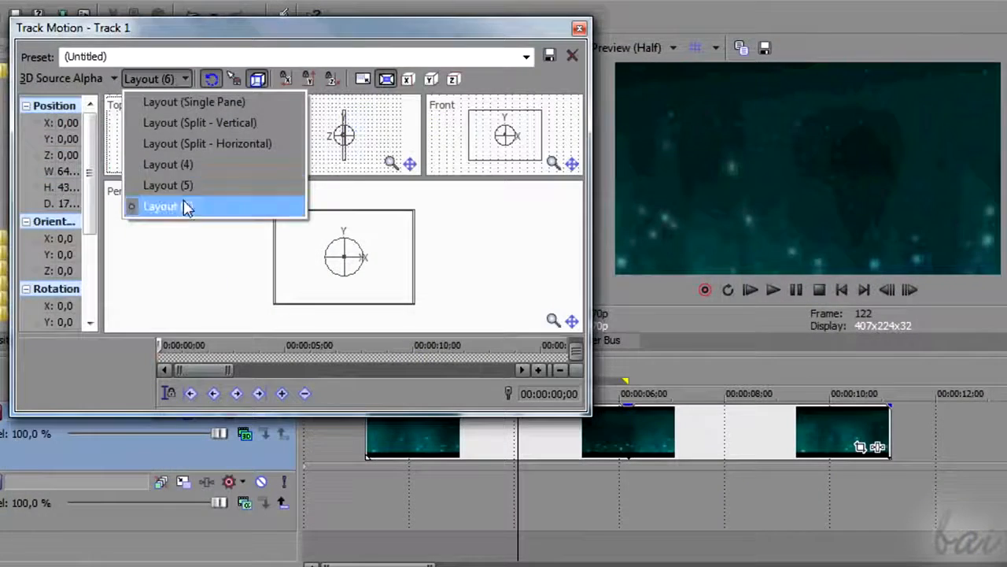
Review the available workspace layouts and keep Layout (6)
click(185, 83)
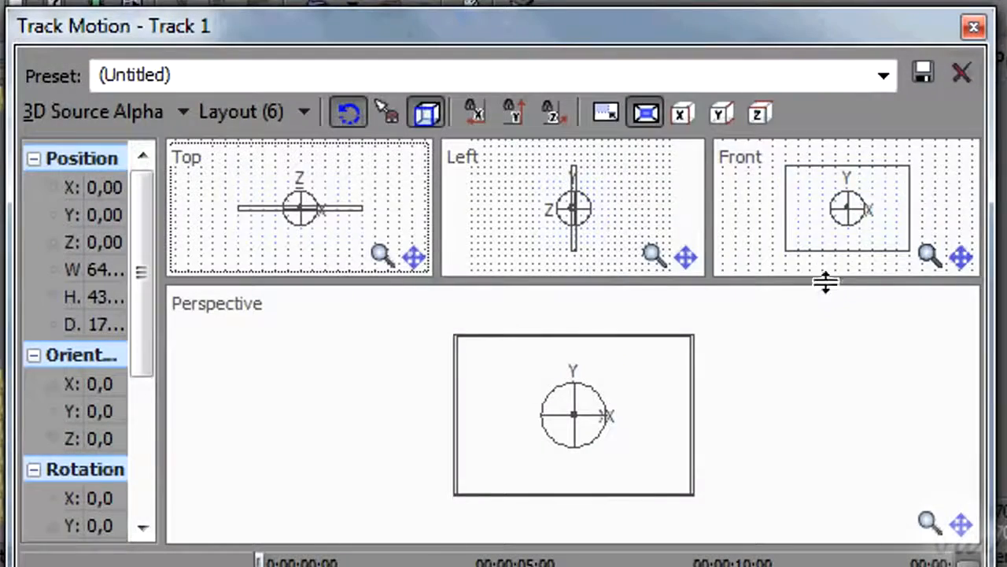
Enlarge the Top, Left and Front views above the Perspective view and try moving and rotating the frame in the Front view
drag(826, 284, 814, 371)
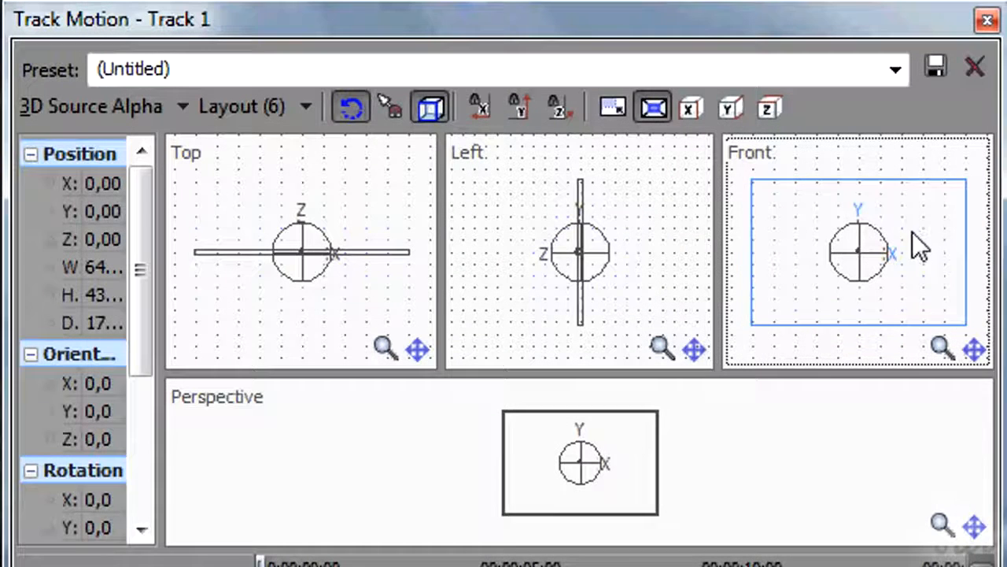
drag(912, 232, 1006, 270)
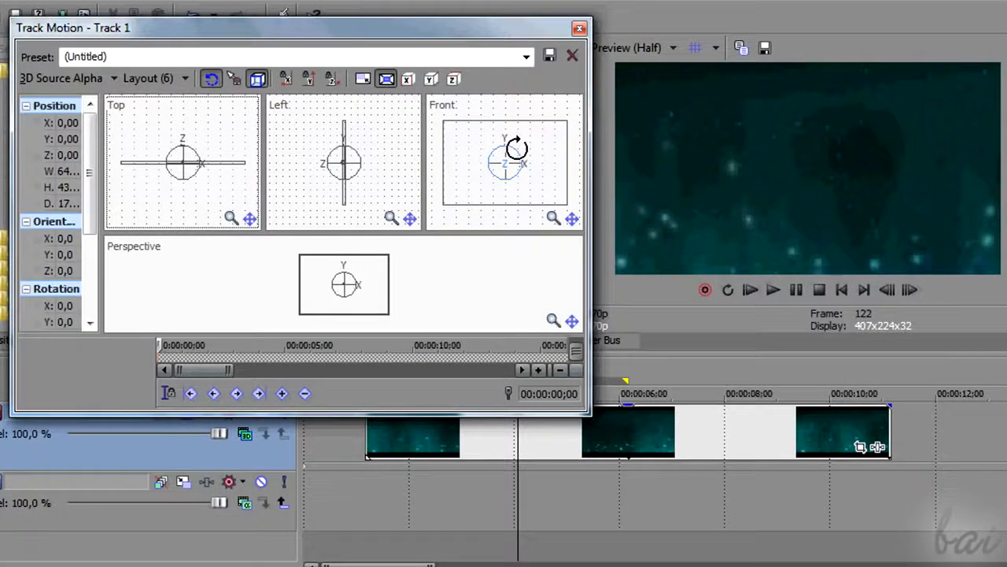
drag(522, 154, 535, 169)
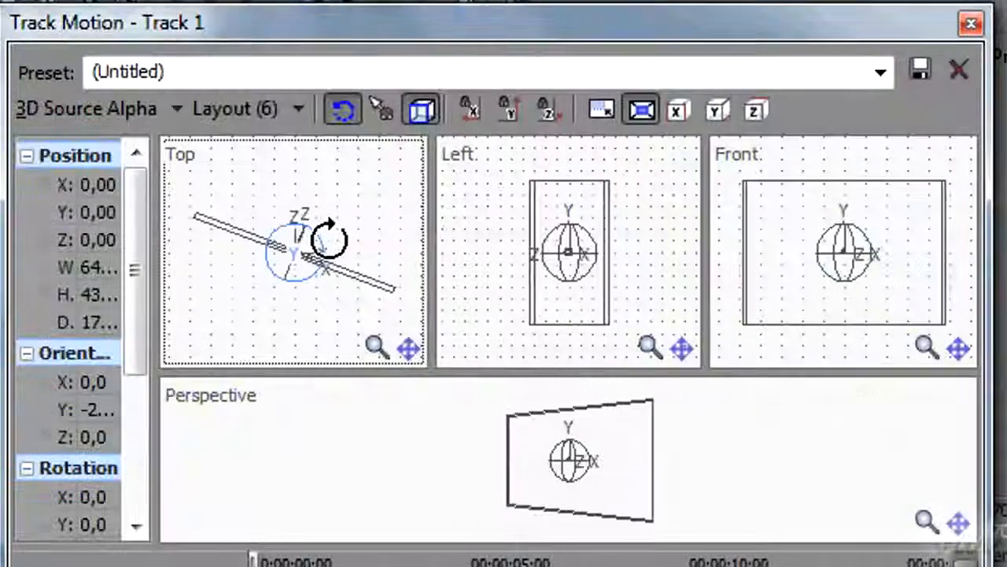
Try rotating the frame back and forth about its Y axis with the circular handle in the Top view
drag(329, 240, 339, 260)
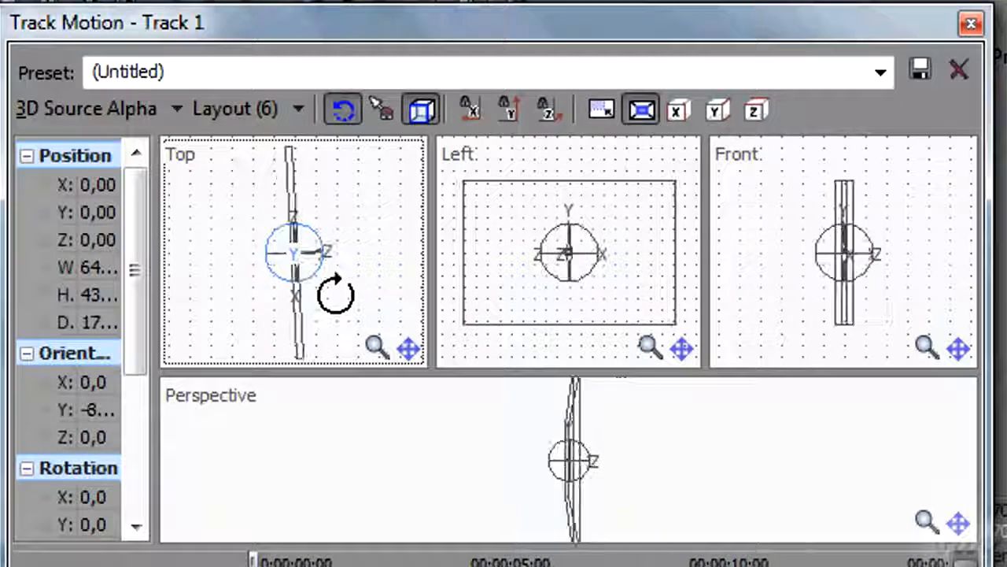
drag(314, 334, 292, 342)
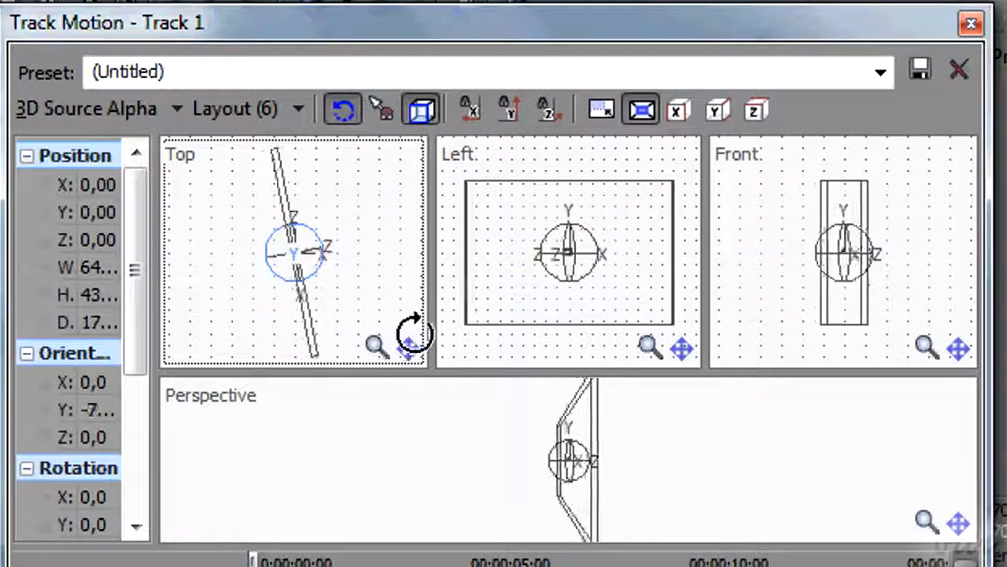
drag(441, 223, 445, 188)
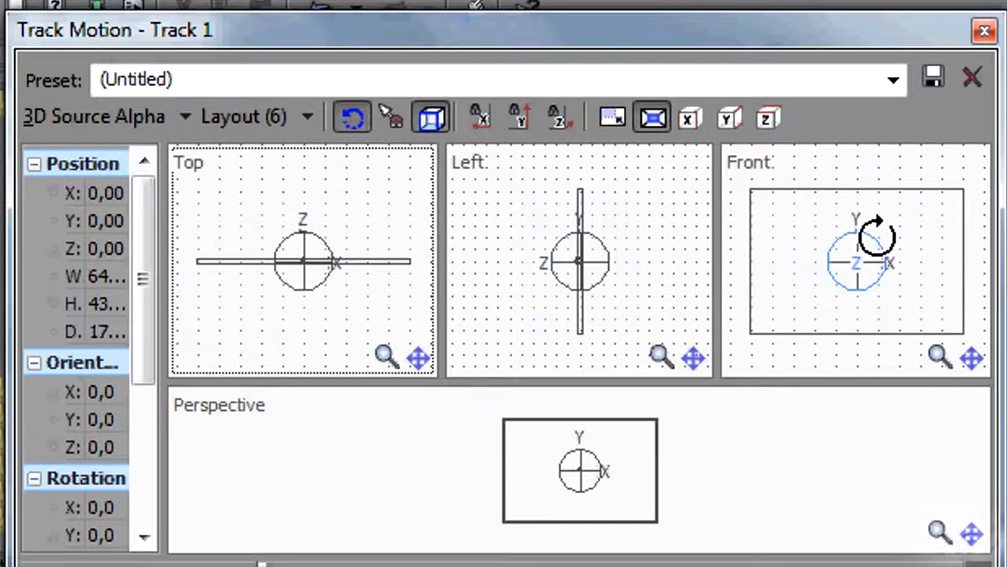
Try rotating the frame about its Z axis in the Front view and about its Y axis in the Top view
drag(888, 247, 904, 268)
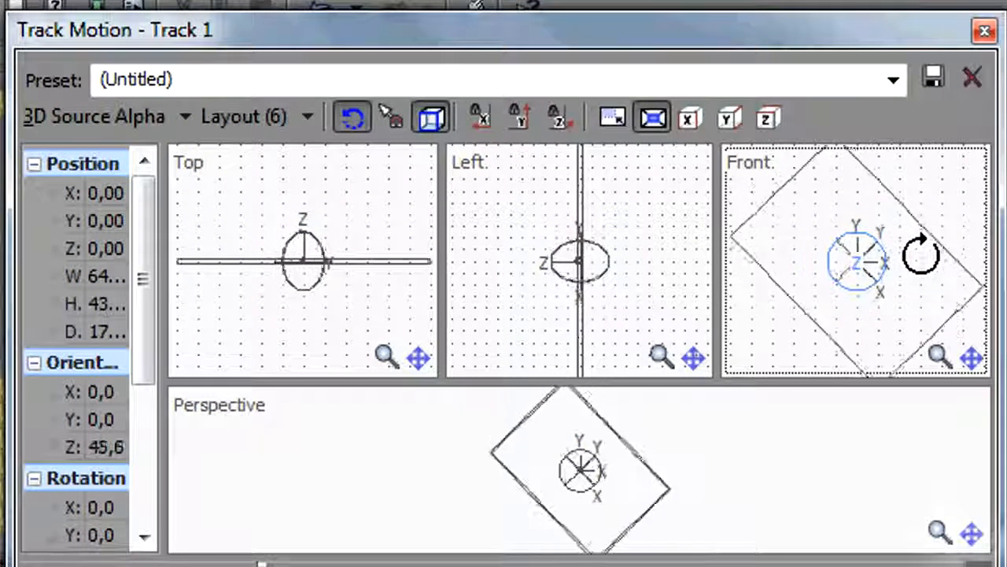
mouse_move(921, 228)
mouse_down()
mouse_move(917, 208)
mouse_move(869, 189)
mouse_move(895, 197)
mouse_move(920, 243)
mouse_move(921, 229)
mouse_up()
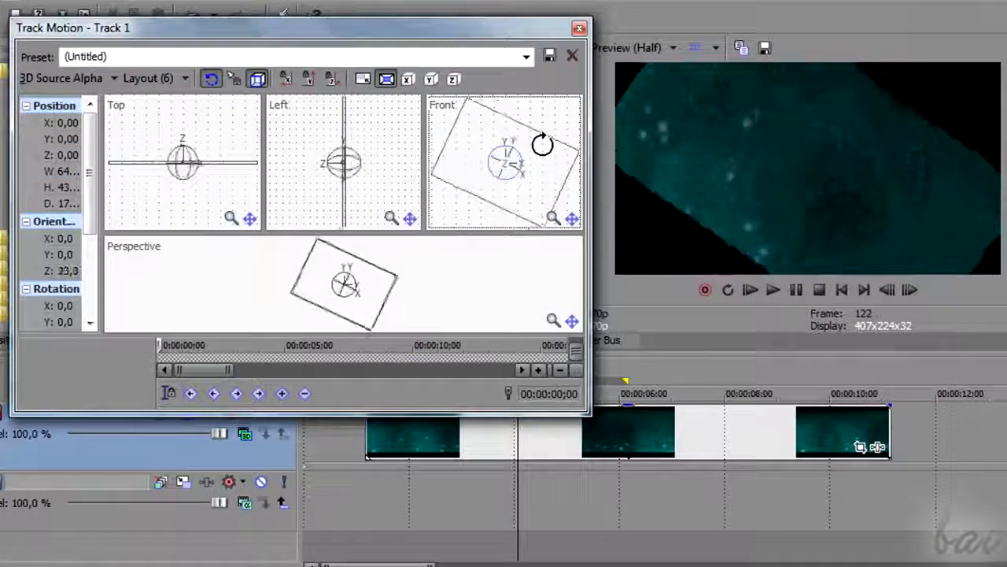
mouse_move(542, 144)
mouse_down()
mouse_move(538, 128)
mouse_move(515, 119)
mouse_move(549, 160)
mouse_up()
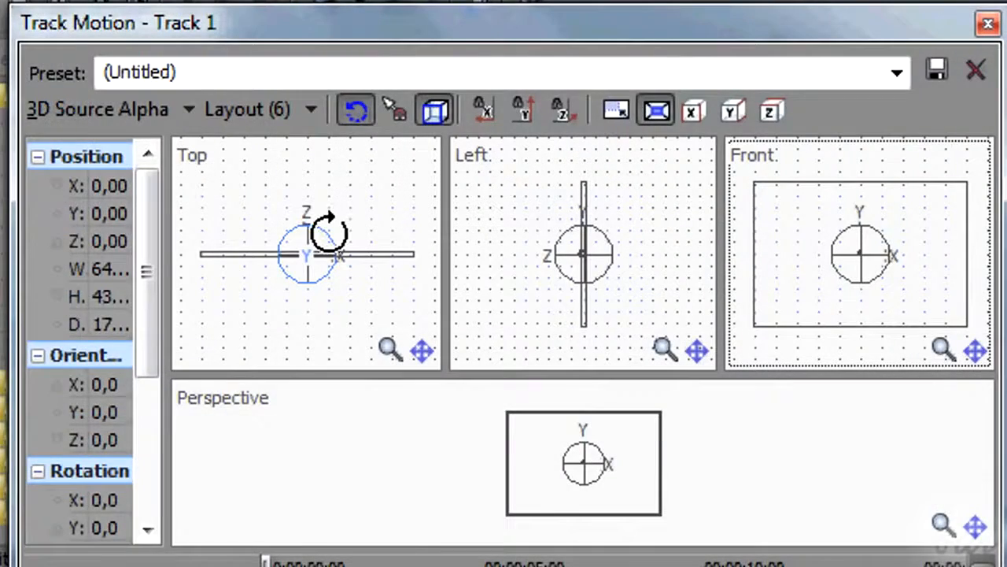
drag(329, 232, 317, 344)
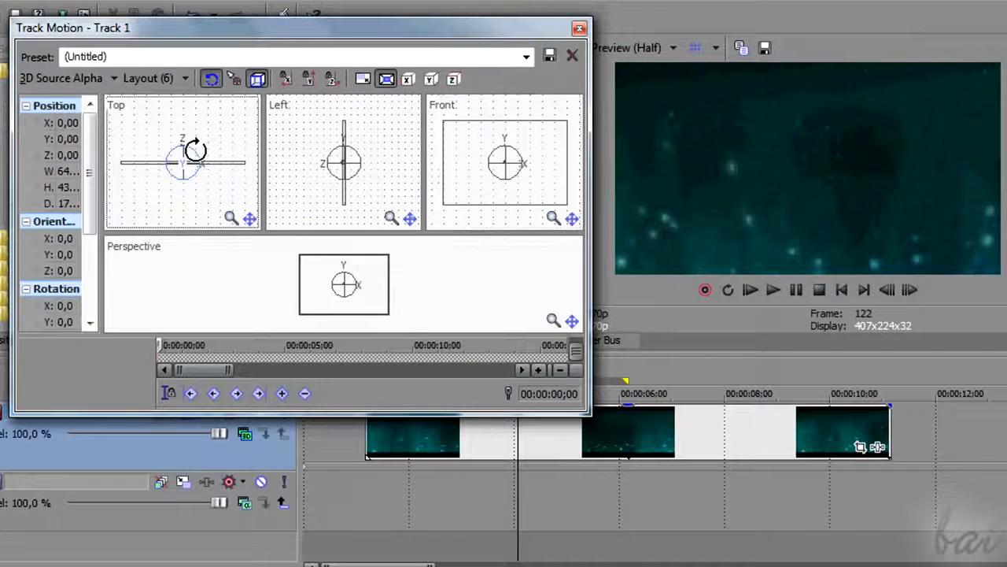
drag(199, 152, 180, 218)
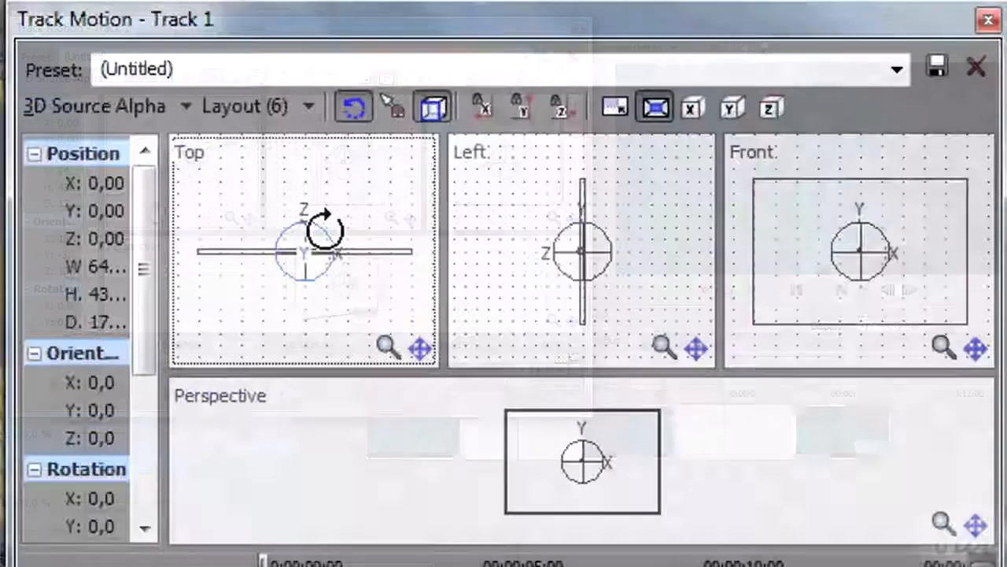
Move the frame up and slightly left in the Front view, and undo the move
click(917, 229)
drag(913, 231, 906, 158)
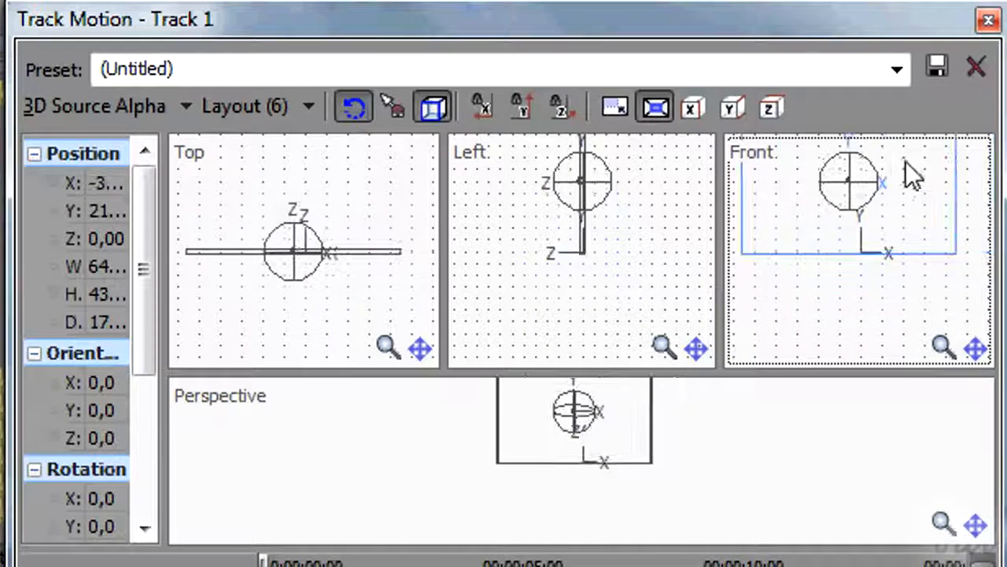
key(ctrl+z)
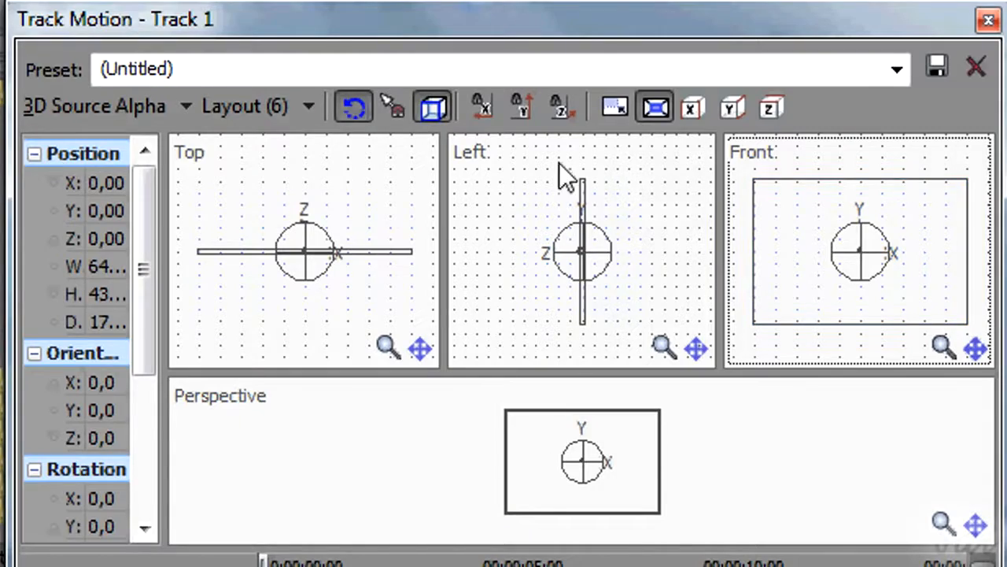
Try shifting the frame along the X and Z axes in the Top view to bring it closer and farther away
drag(517, 162, 573, 182)
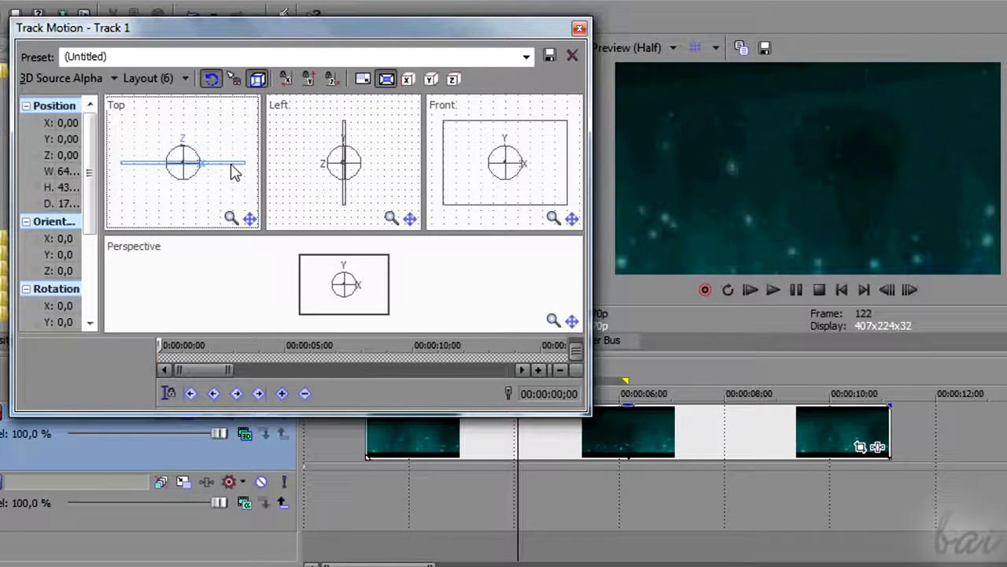
drag(234, 173, 238, 96)
drag(220, 59, 157, 264)
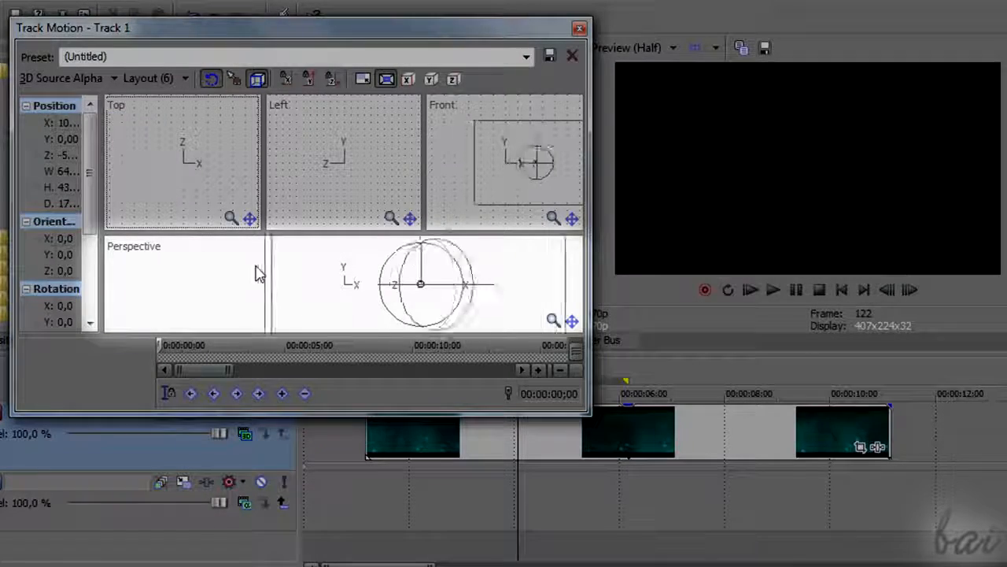
drag(274, 246, 229, 178)
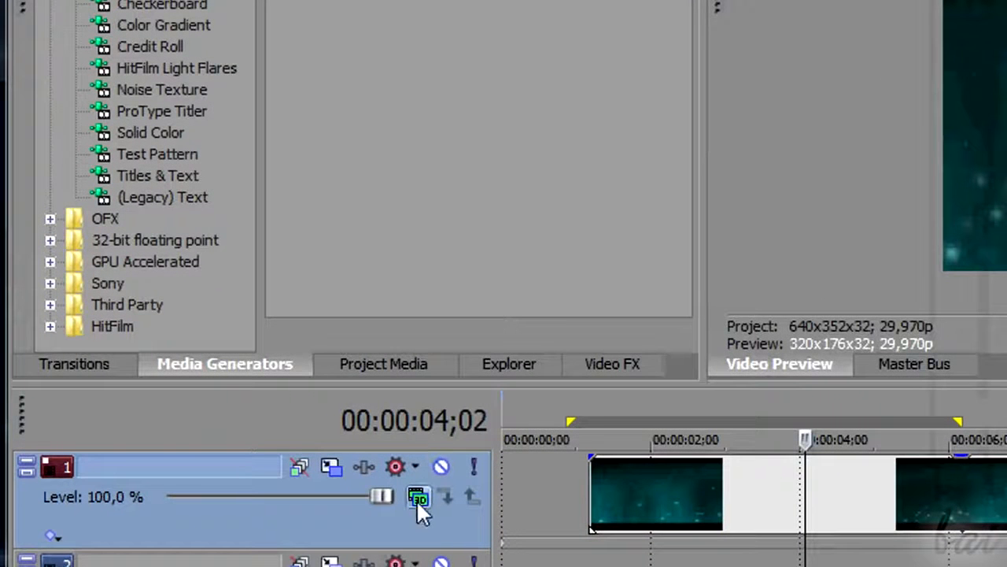
Reopen track 1's Track Motion window, convert it from 3D to 2D with the Source Alpha compositing mode, and close the window
click(418, 497)
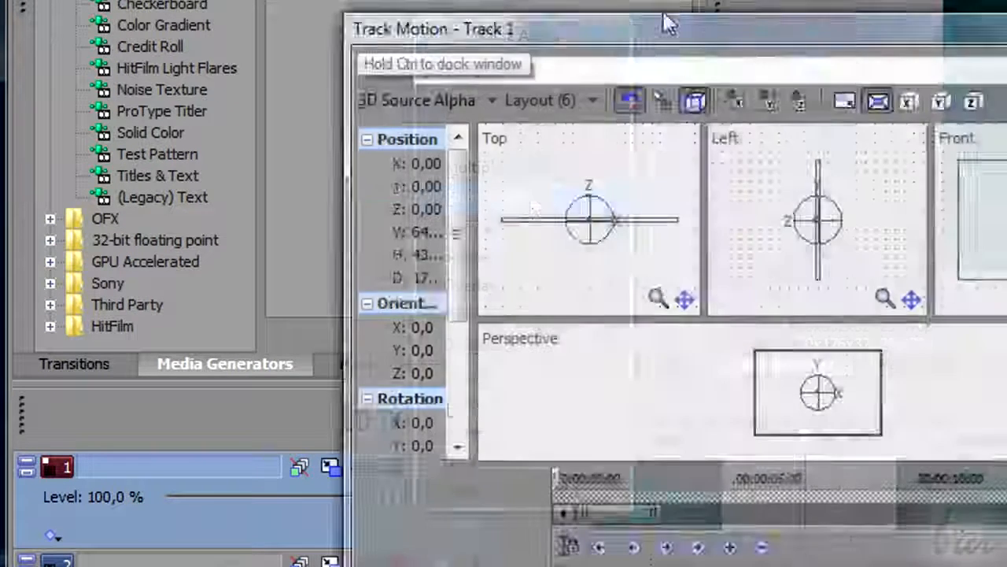
drag(663, 23, 404, 0)
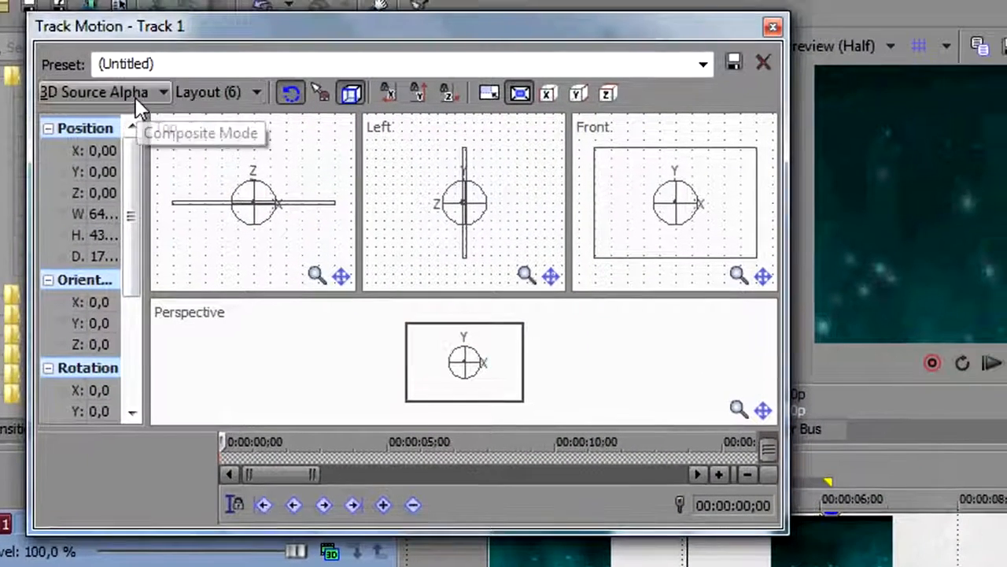
click(147, 79)
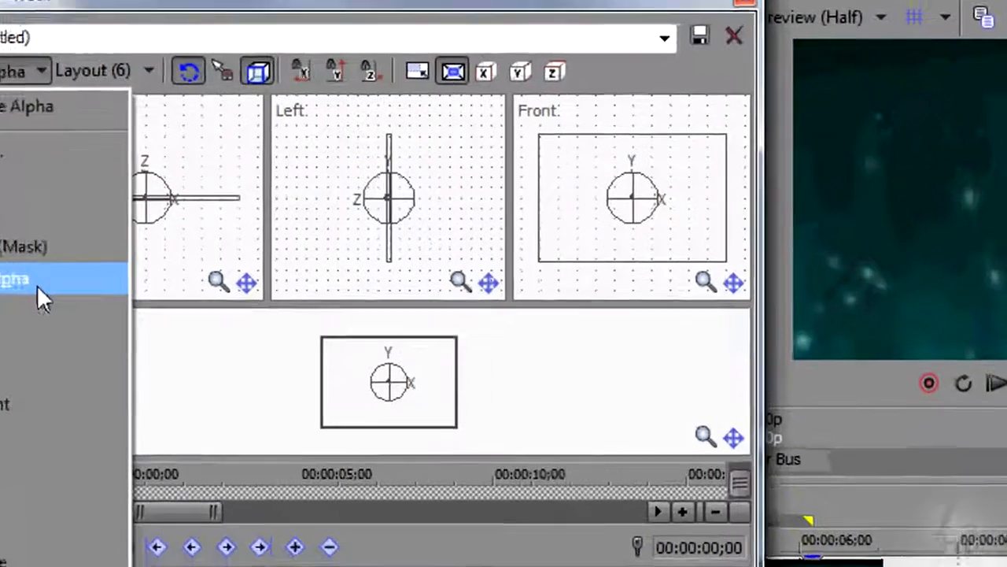
click(160, 280)
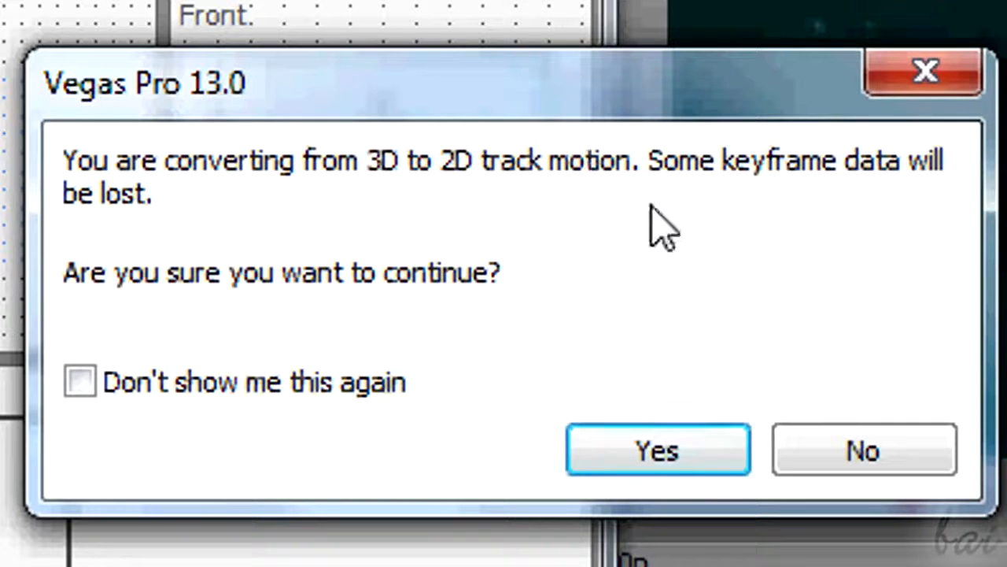
click(659, 453)
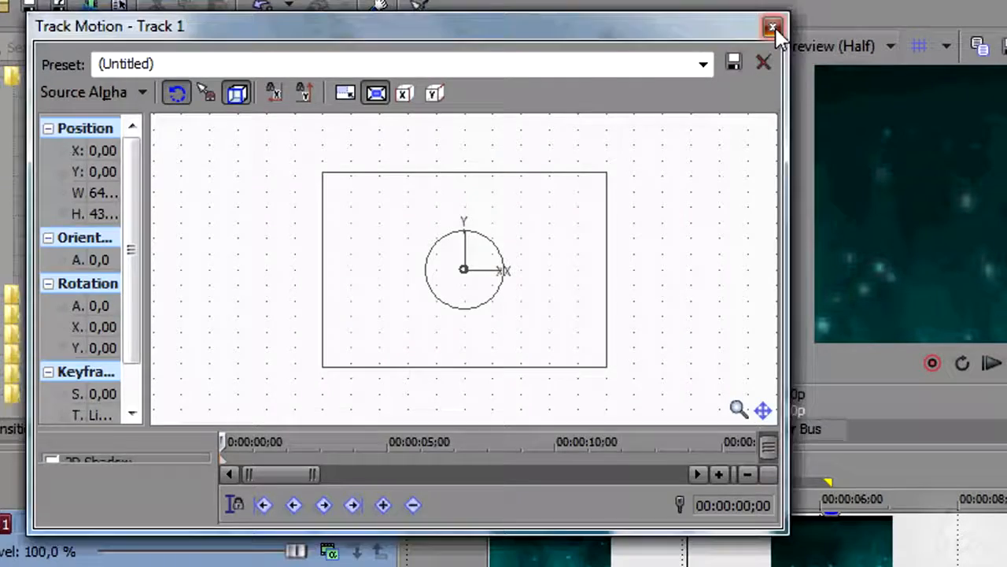
click(772, 26)
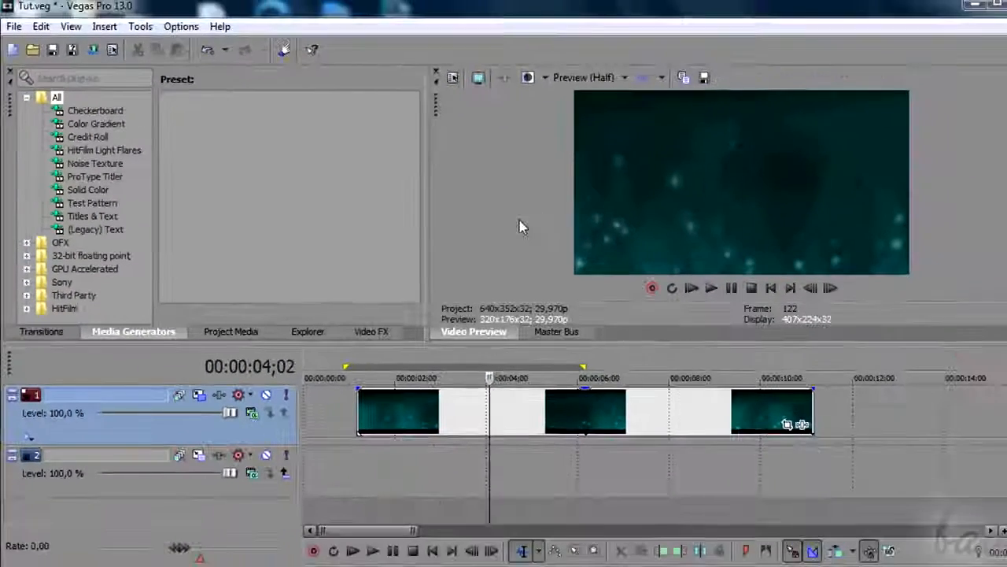